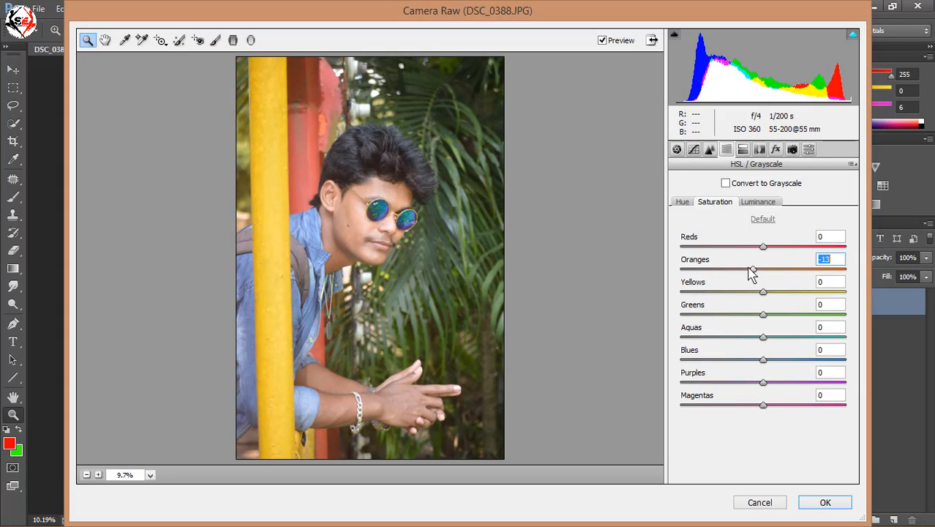
# - Set the luminance of Oranges to +35 and of Blues to -12
pyautogui.click(757, 202)
pyautogui.moveTo(763, 268); pyautogui.dragTo(791, 271)
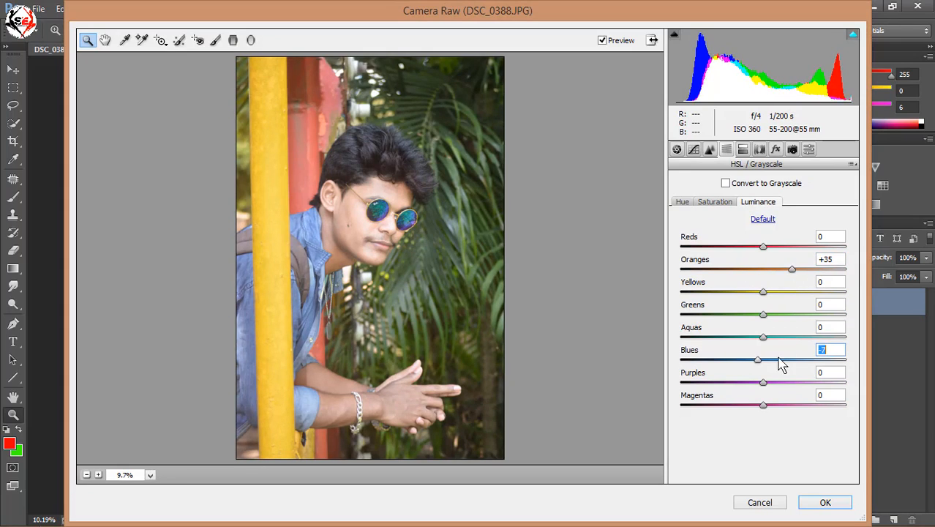
# - Set the saturation of Blues to +60, Aquas to +7, and both Yellows and Greens to +100
pyautogui.moveTo(781, 363); pyautogui.dragTo(815, 366)
pyautogui.click(714, 203)
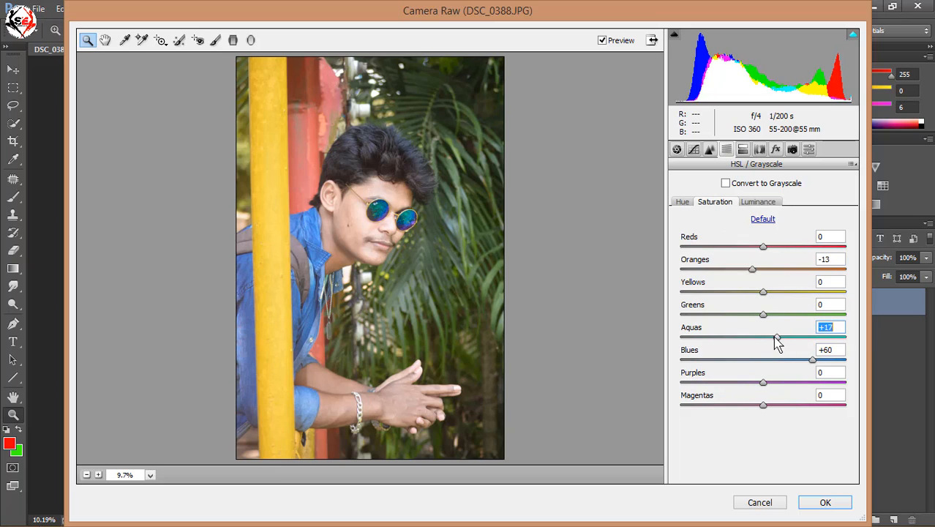
pyautogui.moveTo(764, 315); pyautogui.dragTo(843, 316)
pyautogui.moveTo(763, 292); pyautogui.dragTo(685, 313)
pyautogui.moveTo(751, 312); pyautogui.dragTo(848, 313)
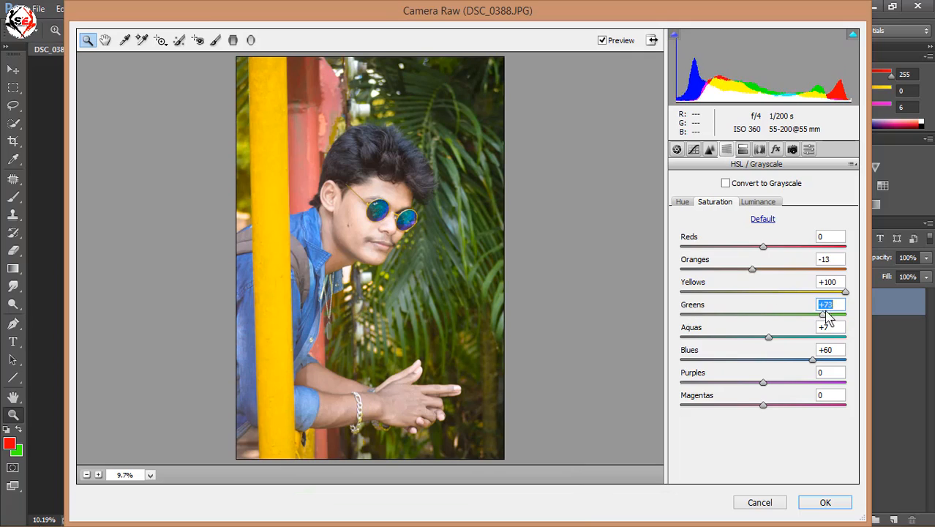
pyautogui.click(756, 205)
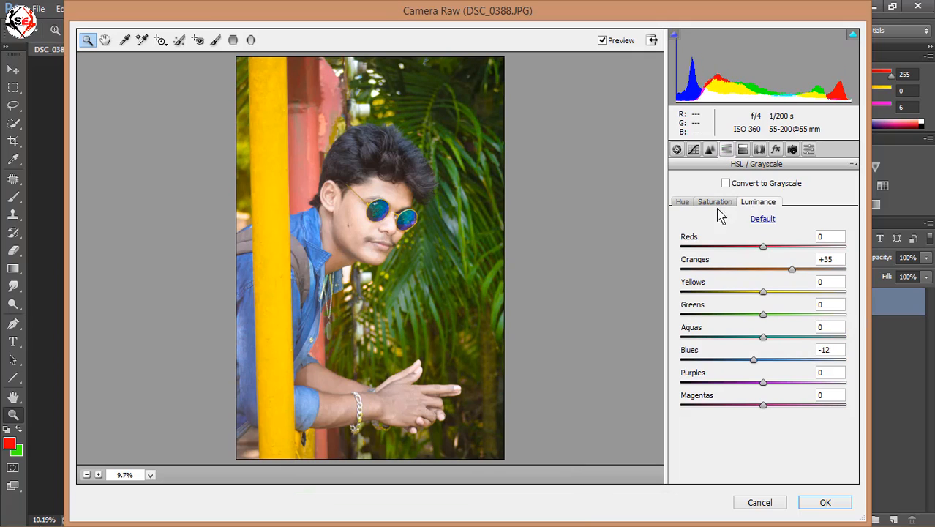
pyautogui.moveTo(744, 314); pyautogui.dragTo(853, 321)
# - Shift the hue of Greens to -100 and of Yellows to +3 to turn the foliage golden
pyautogui.click(687, 205)
pyautogui.moveTo(685, 311); pyautogui.dragTo(642, 300)
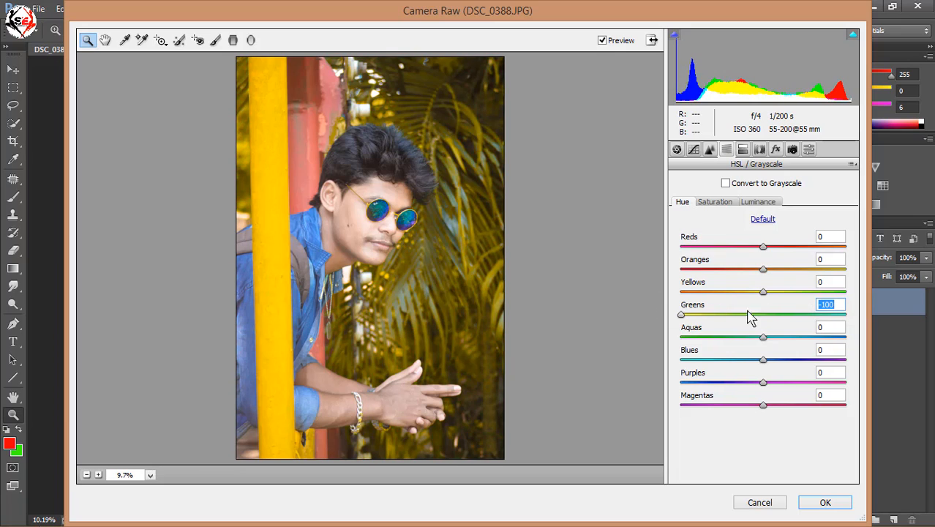
pyautogui.moveTo(761, 292)
pyautogui.mouseDown()
pyautogui.moveTo(686, 295)
pyautogui.moveTo(841, 295)
pyautogui.moveTo(769, 299)
pyautogui.mouseUp()
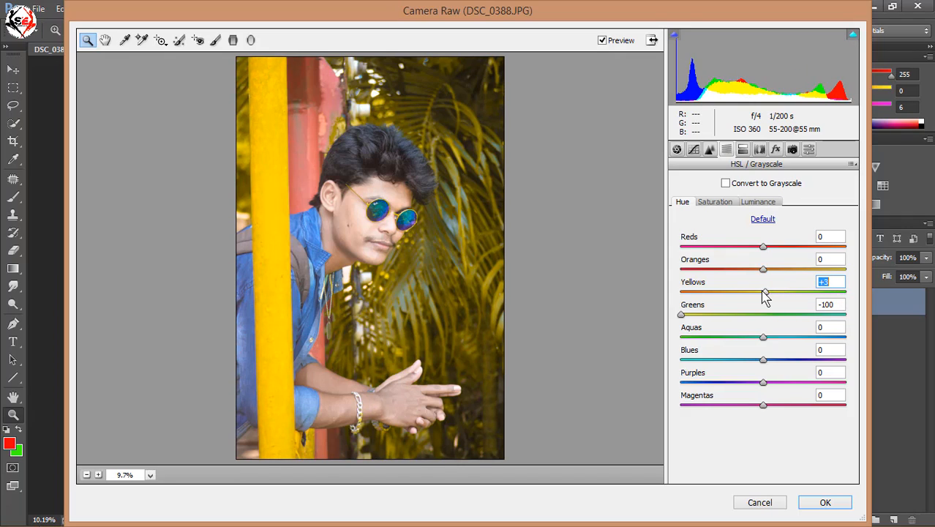
pyautogui.click(725, 314)
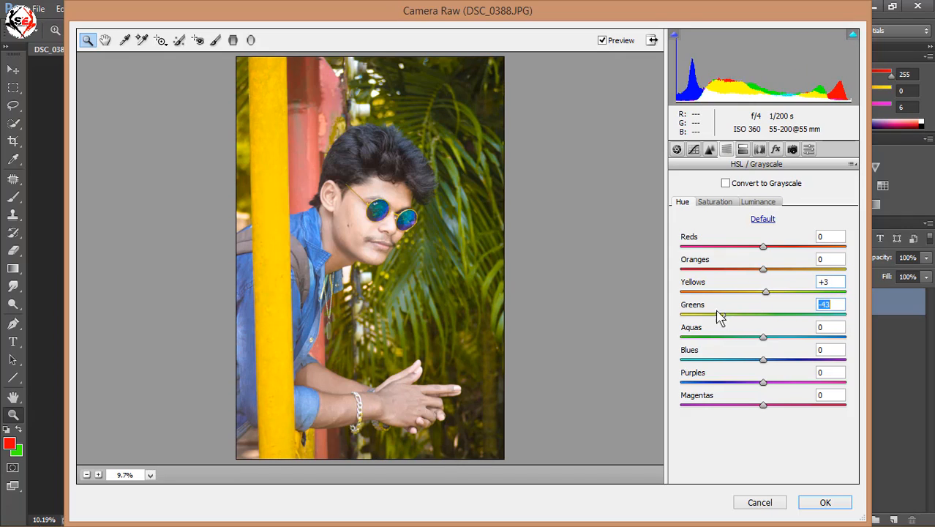
pyautogui.click(714, 205)
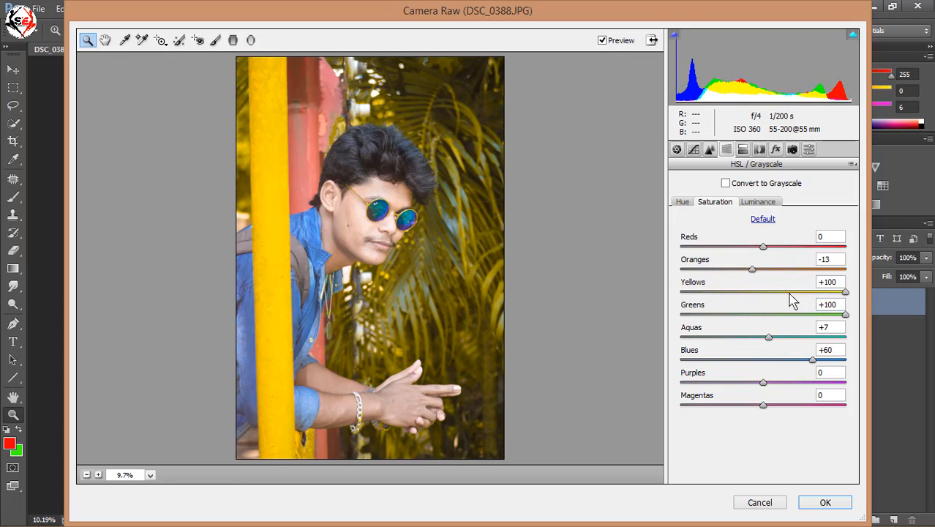
# - Set Blacks to +13 in the basic adjustments, adjust the Highlights, and apply the Camera Raw filter
pyautogui.click(677, 150)
pyautogui.click(778, 387)
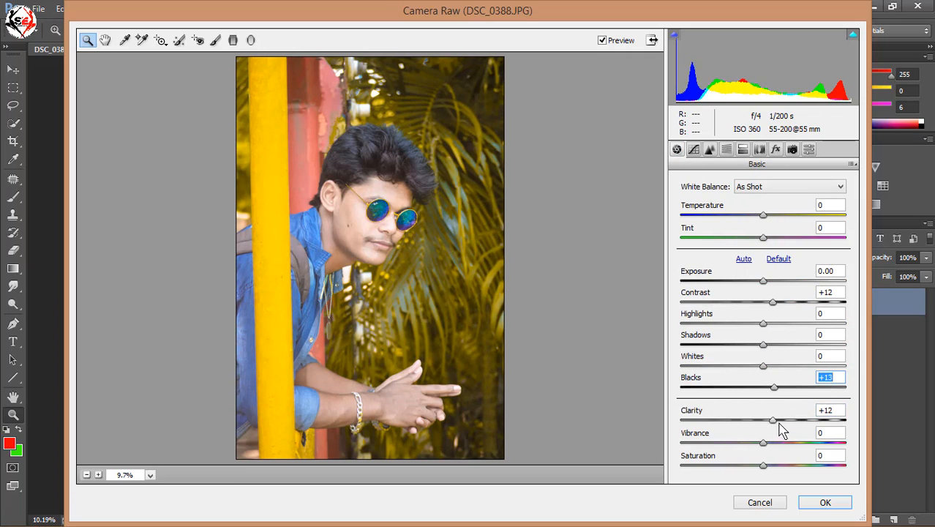
pyautogui.moveTo(745, 327); pyautogui.dragTo(743, 346)
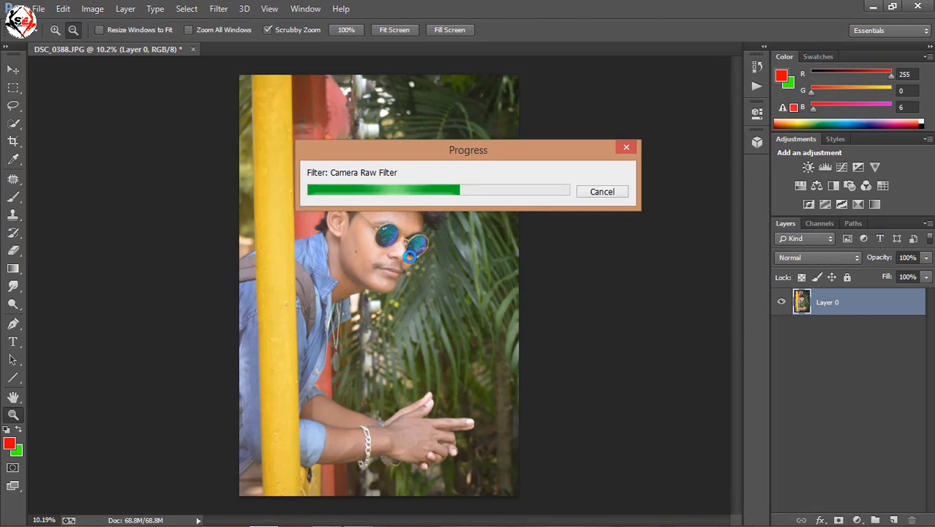
pyautogui.scroll(-1, 411, 254)
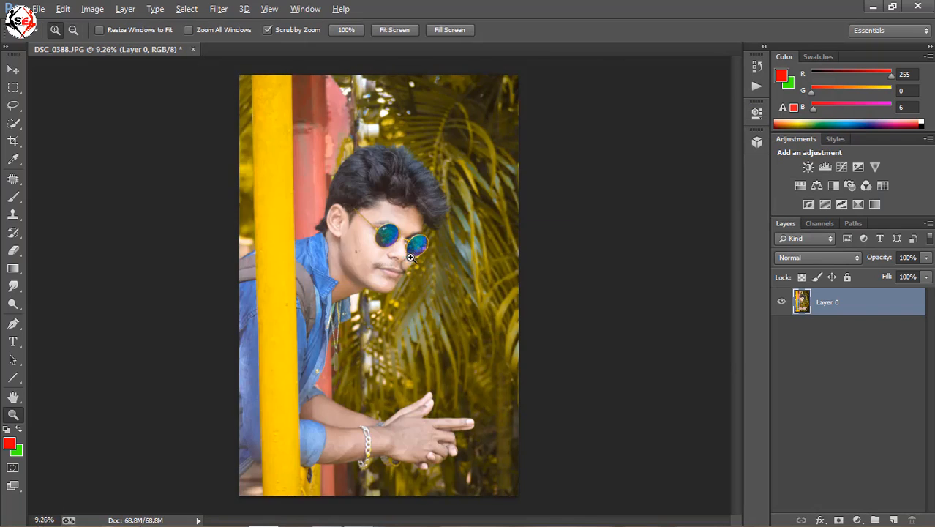
pyautogui.scroll(2, 410, 255)
pyautogui.scroll(-2, 411, 254)
pyautogui.scroll(-2, 411, 254)
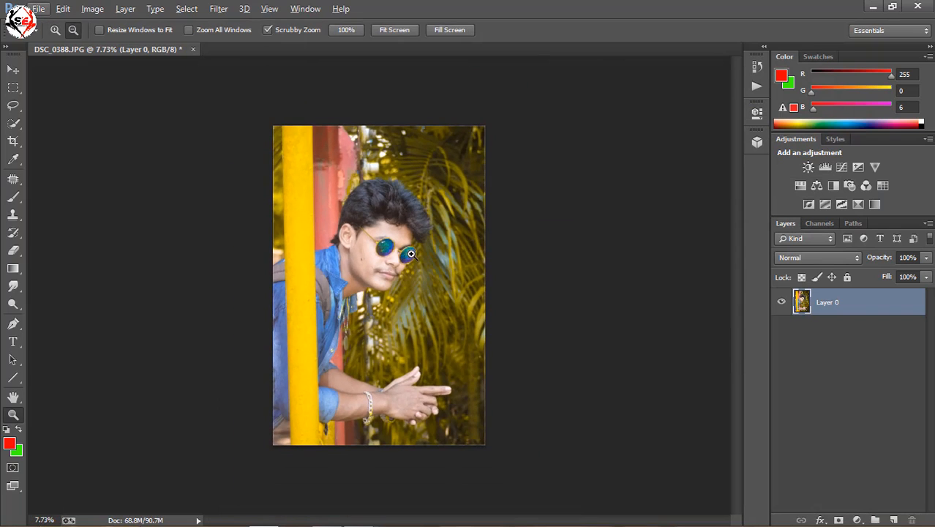
pyautogui.scroll(1, 411, 254)
pyautogui.click(65, 11)
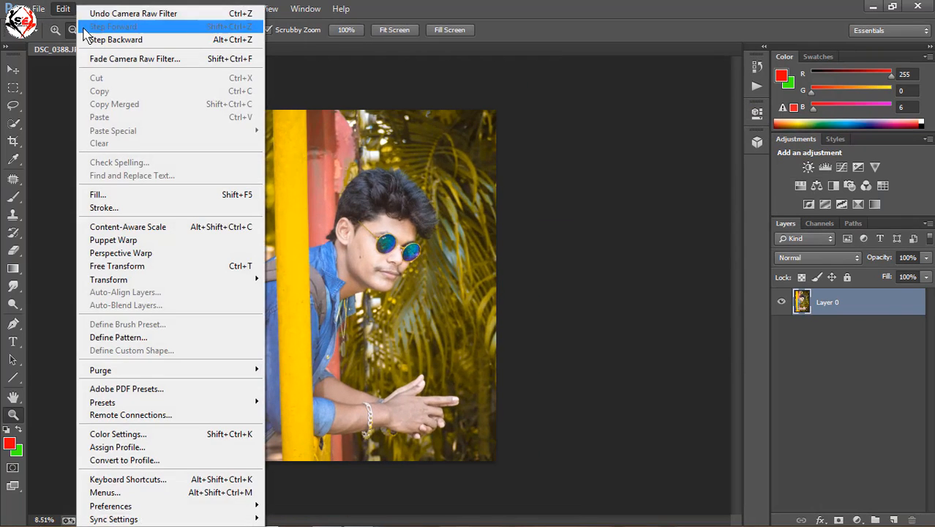
pyautogui.click(64, 10)
# - Apply a midtone Color Balance adjustment with color levels +3, -6 and +7, preserving luminosity
pyautogui.click(92, 9)
pyautogui.moveTo(114, 45)
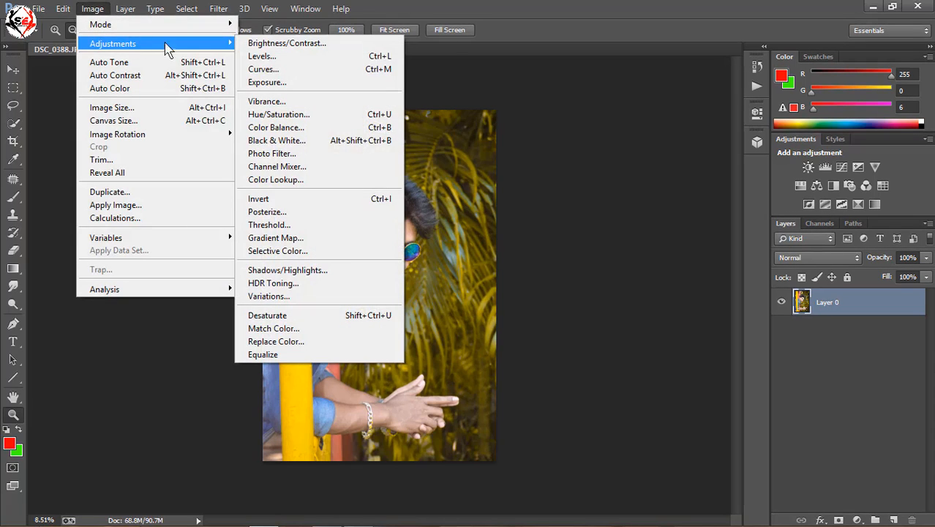
pyautogui.click(310, 128)
pyautogui.moveTo(481, 116); pyautogui.dragTo(760, 152)
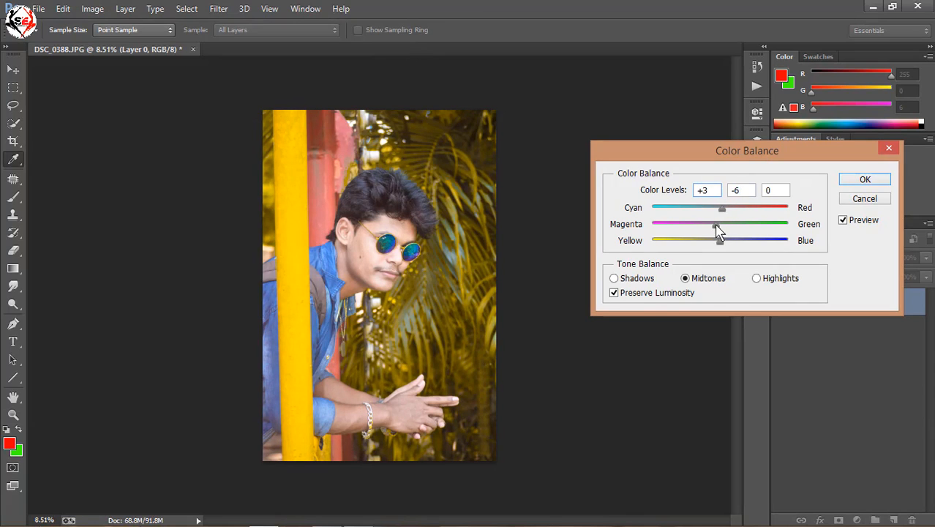
pyautogui.click(865, 180)
# - Apply the Oil Paint filter with Cleanliness 1.9, Scale 0.8, Bristle Detail 10, Shine 0 and a slightly raised Stylization
pyautogui.press('z')
pyautogui.scroll(-5, 401, 224)
pyautogui.scroll(15, 427, 205)
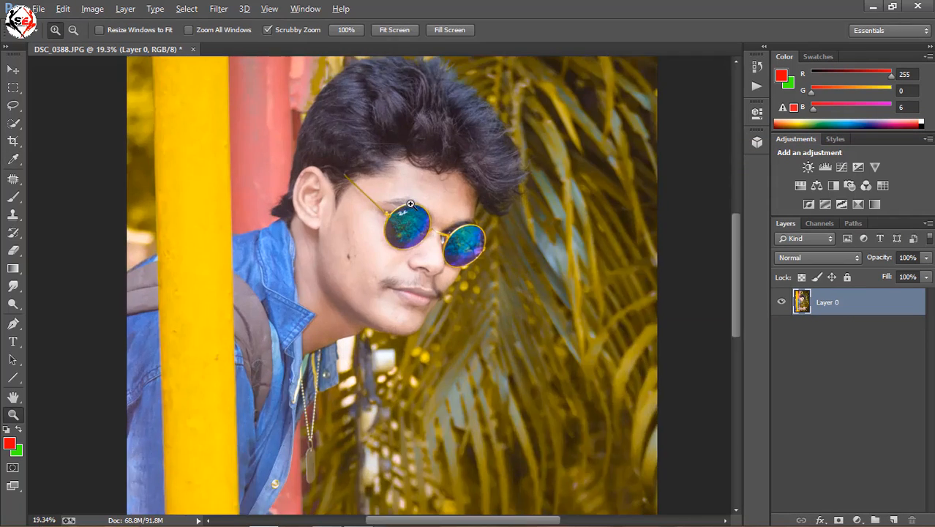
pyautogui.scroll(-10, 428, 203)
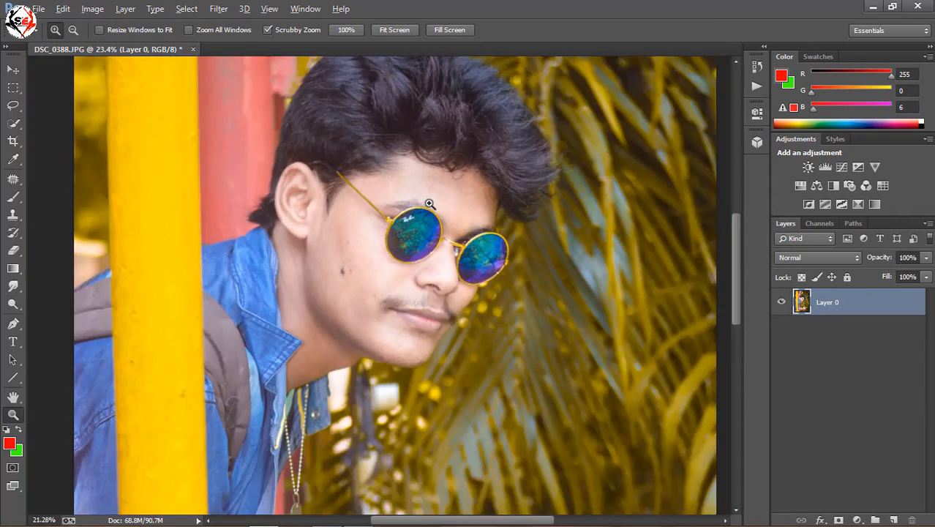
pyautogui.press('alt')
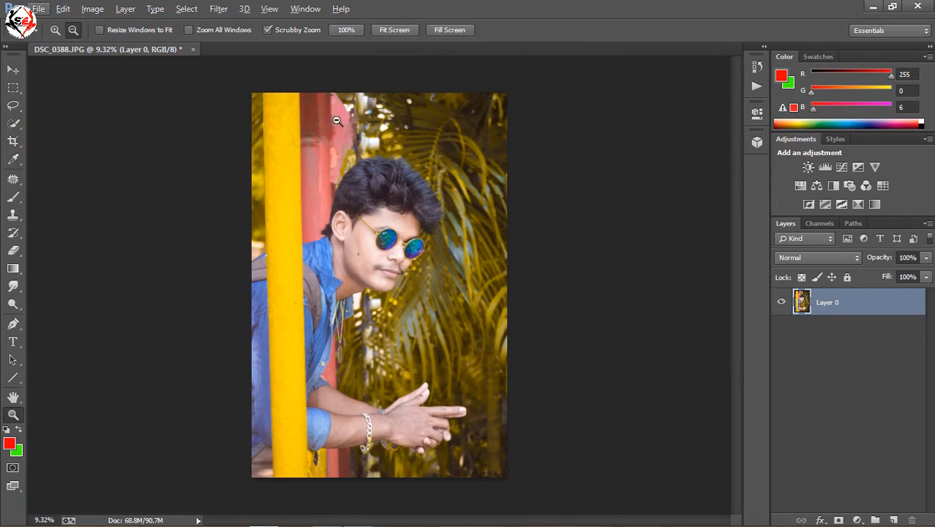
pyautogui.click(224, 10)
pyautogui.click(259, 128)
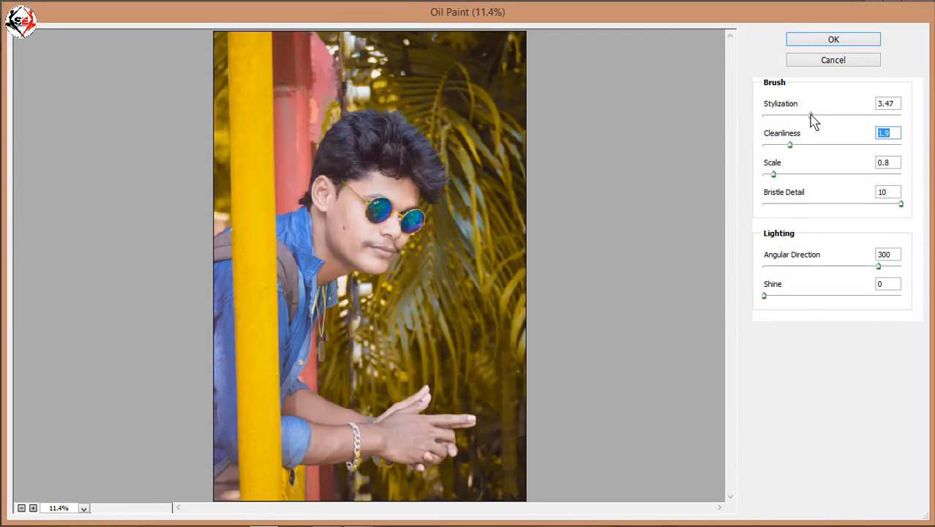
pyautogui.moveTo(810, 114); pyautogui.dragTo(814, 116)
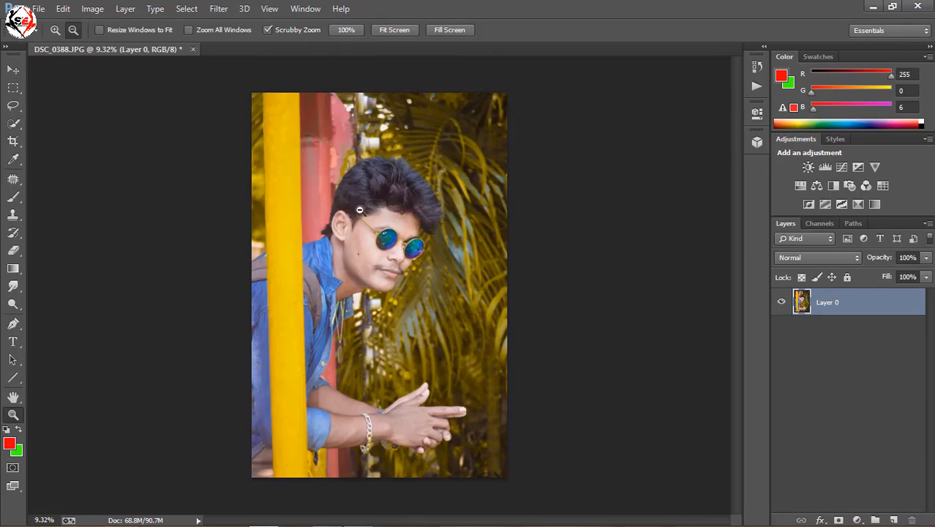
# - Smooth the skin on the forehead and beside the ear with the Smudge tool at 20% strength
pyautogui.moveTo(364, 230)
pyautogui.mouseDown()
pyautogui.moveTo(349, 234)
pyautogui.moveTo(381, 238)
pyautogui.mouseUp()
pyautogui.scroll(4, 380, 238)
pyautogui.scroll(1, 418, 202)
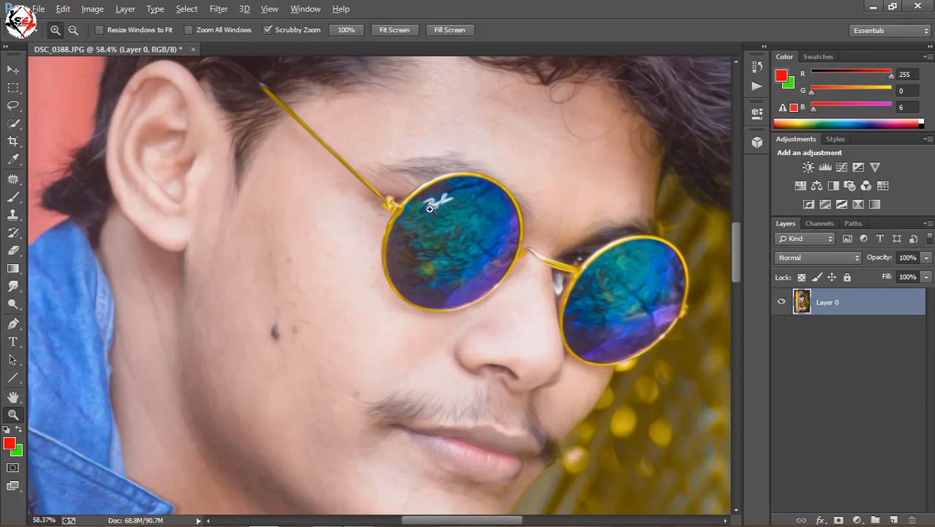
pyautogui.scroll(2, 460, 273)
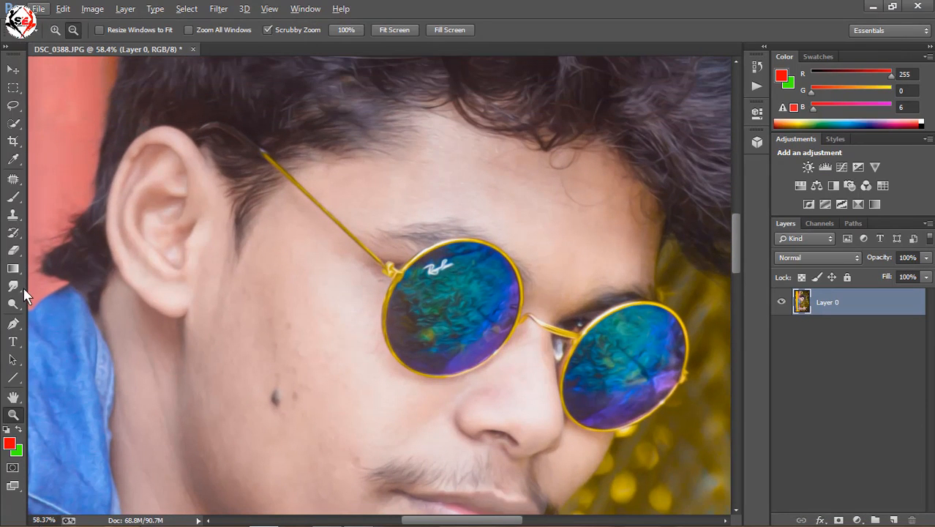
pyautogui.click(15, 287)
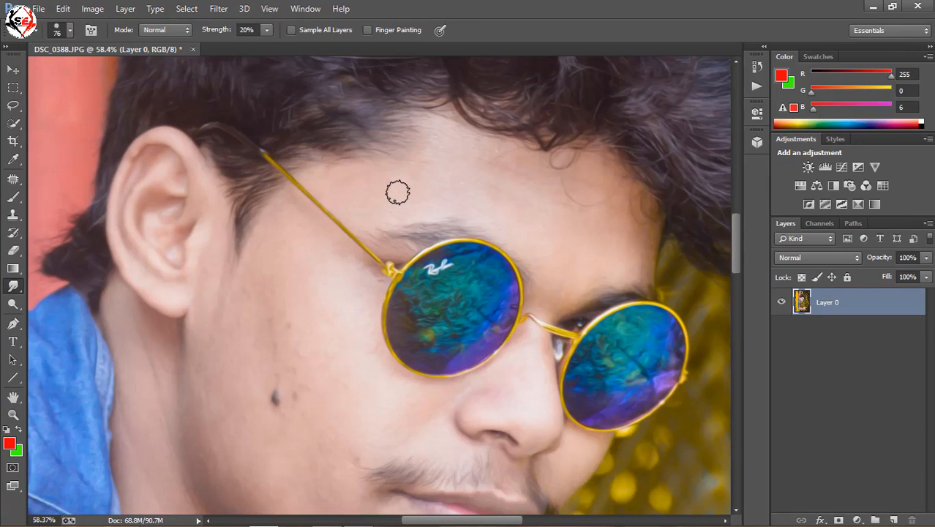
pyautogui.scroll(2, 526, 198)
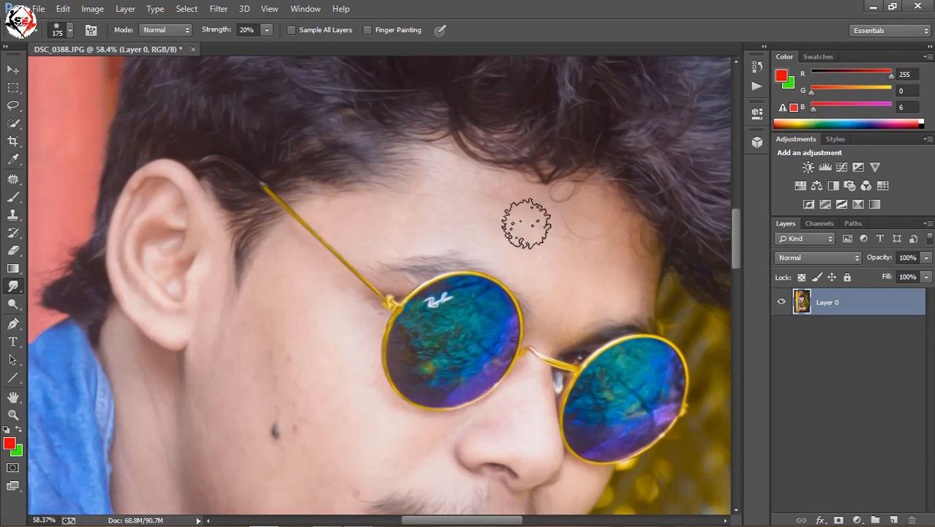
pyautogui.press(']')
pyautogui.press(']')
pyautogui.moveTo(568, 264)
pyautogui.mouseDown()
pyautogui.moveTo(575, 235)
pyautogui.moveTo(593, 224)
pyautogui.moveTo(550, 223)
pyautogui.moveTo(602, 233)
pyautogui.moveTo(626, 269)
pyautogui.moveTo(577, 287)
pyautogui.moveTo(558, 311)
pyautogui.moveTo(600, 286)
pyautogui.moveTo(598, 302)
pyautogui.moveTo(544, 221)
pyautogui.moveTo(485, 189)
pyautogui.moveTo(589, 226)
pyautogui.moveTo(433, 165)
pyautogui.moveTo(455, 201)
pyautogui.moveTo(361, 220)
pyautogui.moveTo(367, 230)
pyautogui.moveTo(441, 228)
pyautogui.moveTo(445, 177)
pyautogui.moveTo(422, 217)
pyautogui.moveTo(523, 266)
pyautogui.moveTo(538, 259)
pyautogui.moveTo(535, 212)
pyautogui.moveTo(572, 217)
pyautogui.moveTo(554, 266)
pyautogui.moveTo(560, 294)
pyautogui.moveTo(425, 245)
pyautogui.moveTo(289, 253)
pyautogui.moveTo(343, 296)
pyautogui.moveTo(305, 272)
pyautogui.moveTo(241, 340)
pyautogui.moveTo(284, 265)
pyautogui.moveTo(158, 244)
pyautogui.moveTo(155, 202)
pyautogui.moveTo(156, 320)
pyautogui.mouseUp()
pyautogui.scroll(-2, 257, 218)
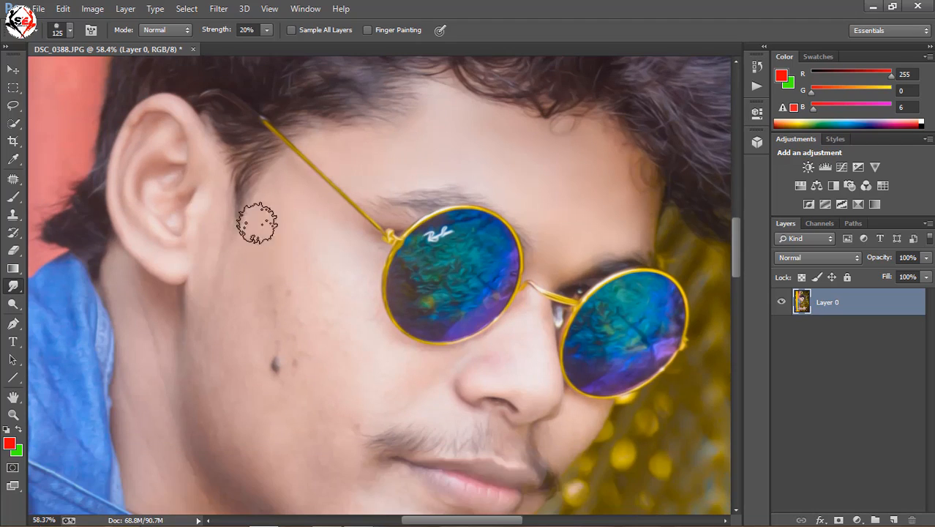
pyautogui.scroll(-2, 307, 236)
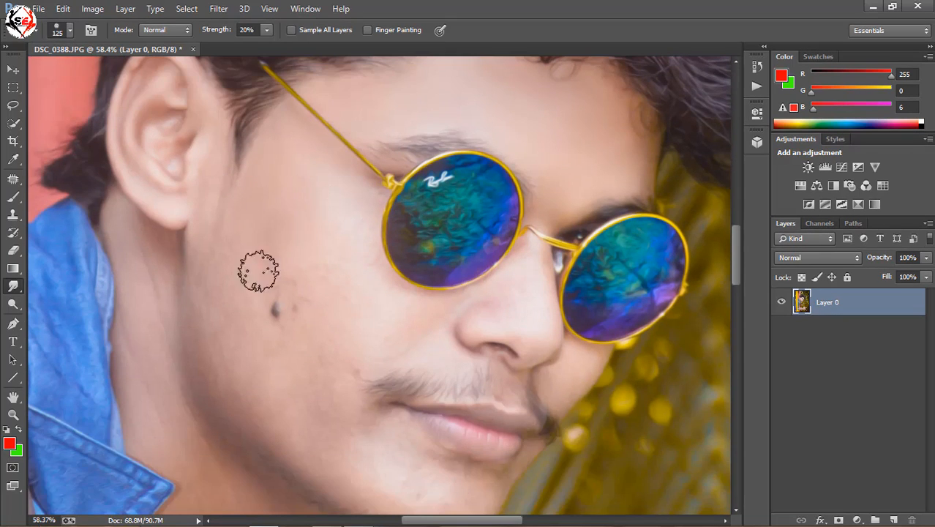
# - Remove the small blemishes around the cheek mole and near the mouth with the Patch tool, using clean neighbouring skin
pyautogui.click(13, 178)
pyautogui.moveTo(292, 315); pyautogui.dragTo(346, 316)
pyautogui.hotkey('ctrl', 'd')
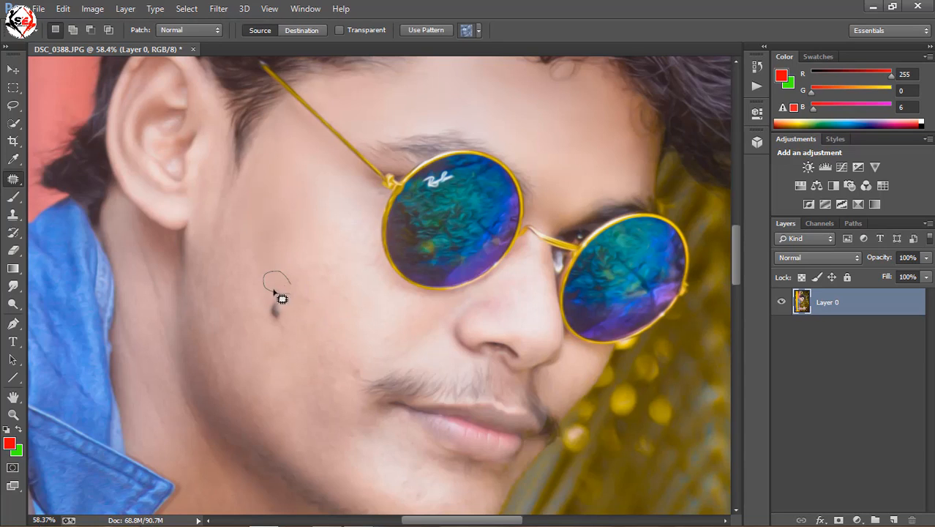
pyautogui.moveTo(274, 291); pyautogui.dragTo(290, 285)
pyautogui.moveTo(276, 282); pyautogui.dragTo(346, 295)
pyautogui.moveTo(362, 366); pyautogui.dragTo(347, 351)
pyautogui.hotkey('ctrl', 'd')
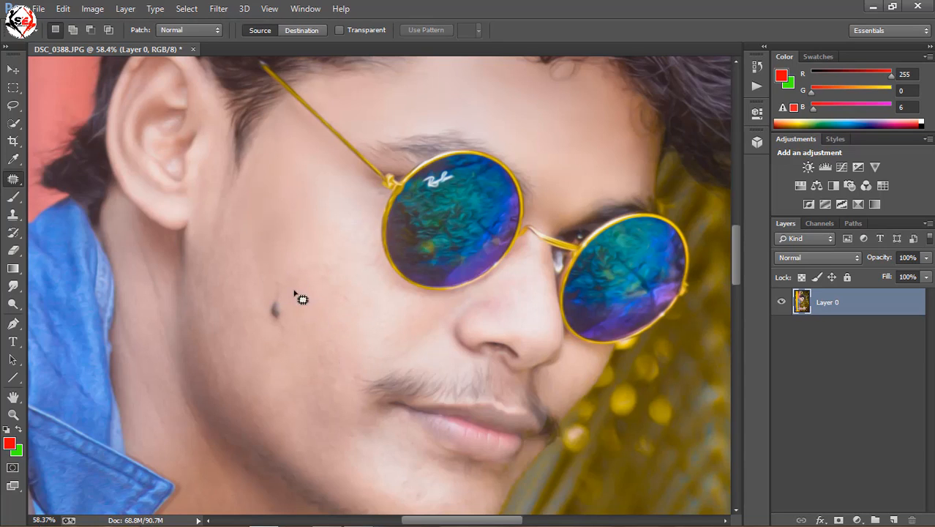
pyautogui.moveTo(281, 294); pyautogui.dragTo(292, 290)
pyautogui.moveTo(283, 286); pyautogui.dragTo(368, 304)
pyautogui.click(436, 215)
pyautogui.scroll(-7, 392, 271)
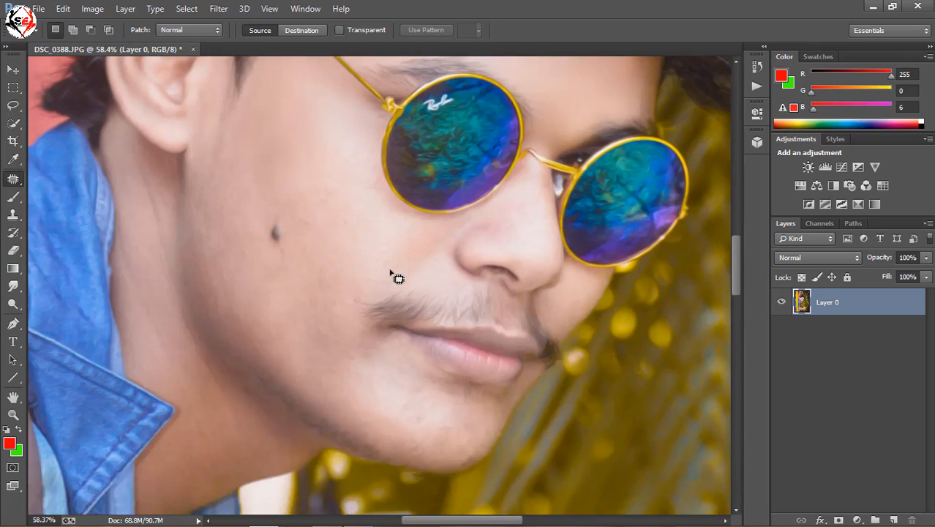
# - Smooth the cheek, jaw and chin skin with the Smudge tool at 20% strength, leaving the mole in place
pyautogui.scroll(8, 384, 250)
pyautogui.click(13, 286)
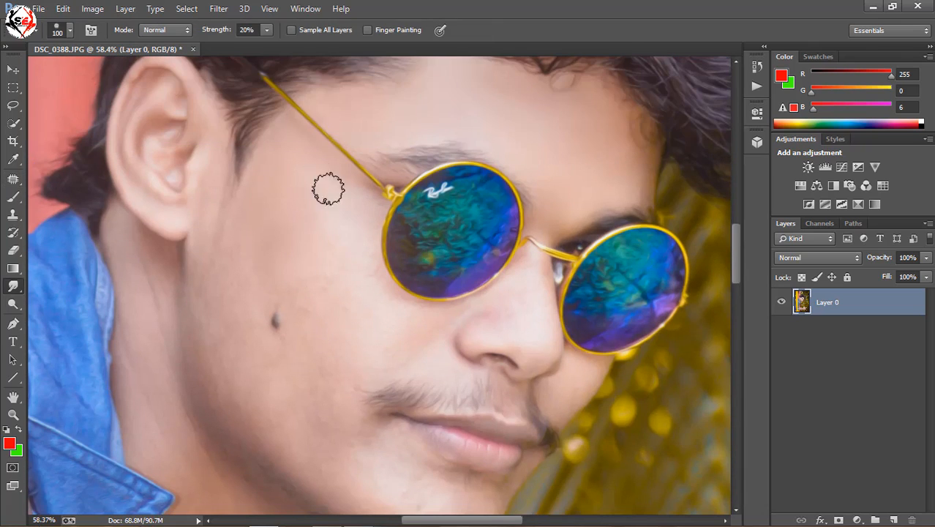
pyautogui.scroll(-2, 238, 268)
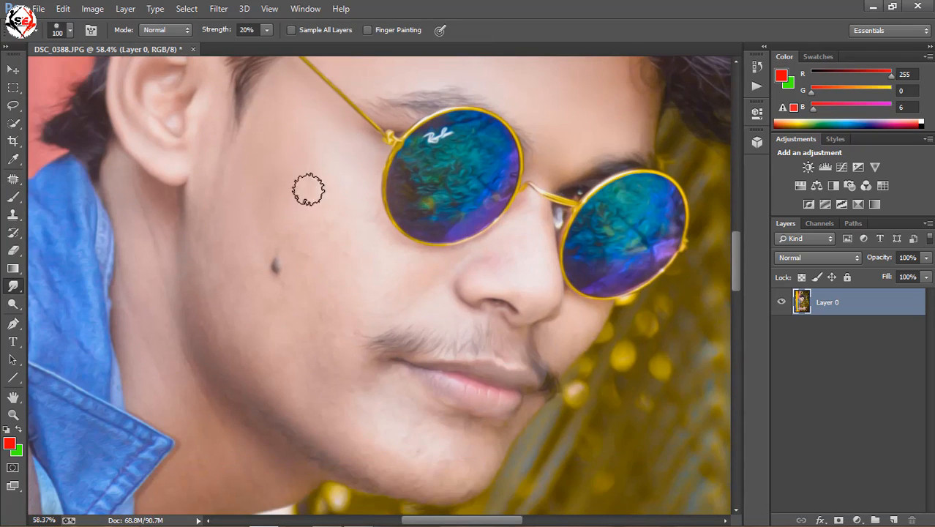
pyautogui.press(']')
pyautogui.press(']')
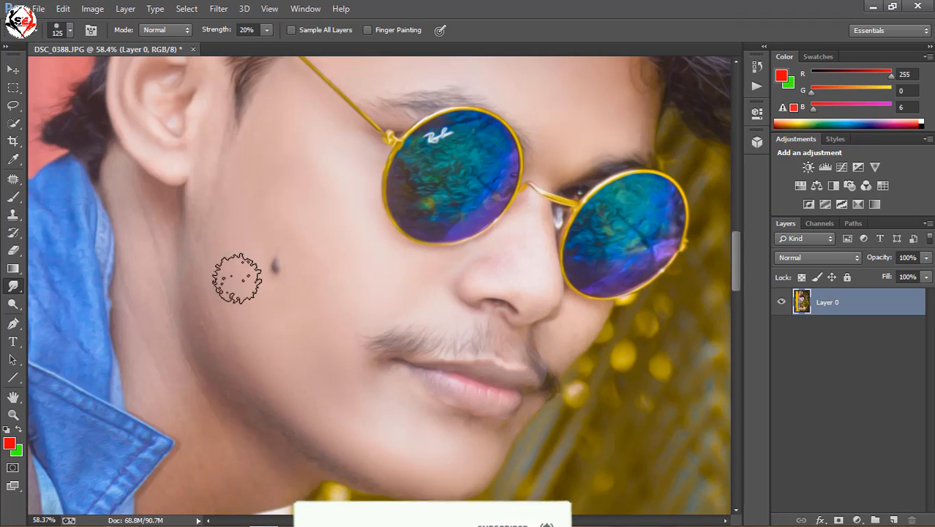
pyautogui.press('[')
pyautogui.press('[')
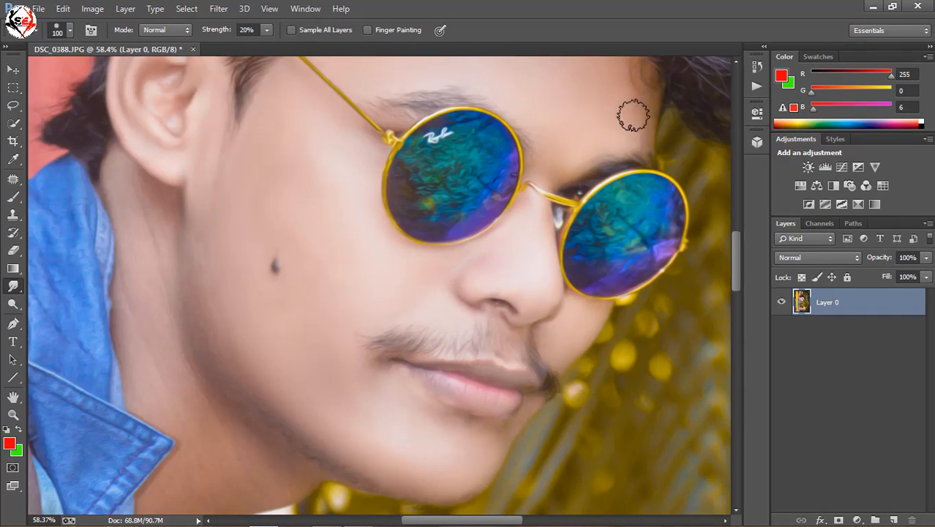
# - Smooth the neck skin below the jaw with the Smudge tool, using a brush size of 125
pyautogui.scroll(-4, 224, 267)
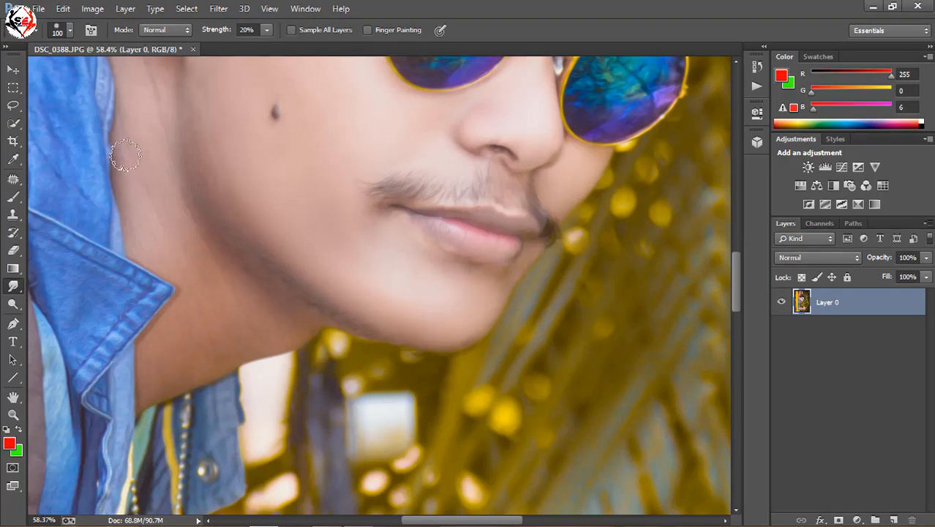
pyautogui.scroll(2, 126, 161)
pyautogui.press(']')
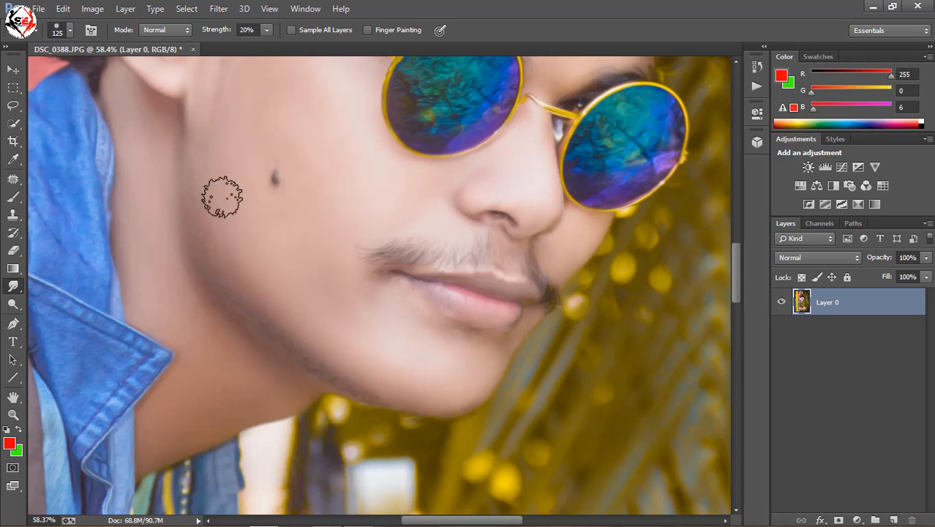
# - Smooth the skin of the forearms, hands and fingers with the Smudge tool at 20% strength, using a brush size of 150
pyautogui.scroll(-6, 359, 261)
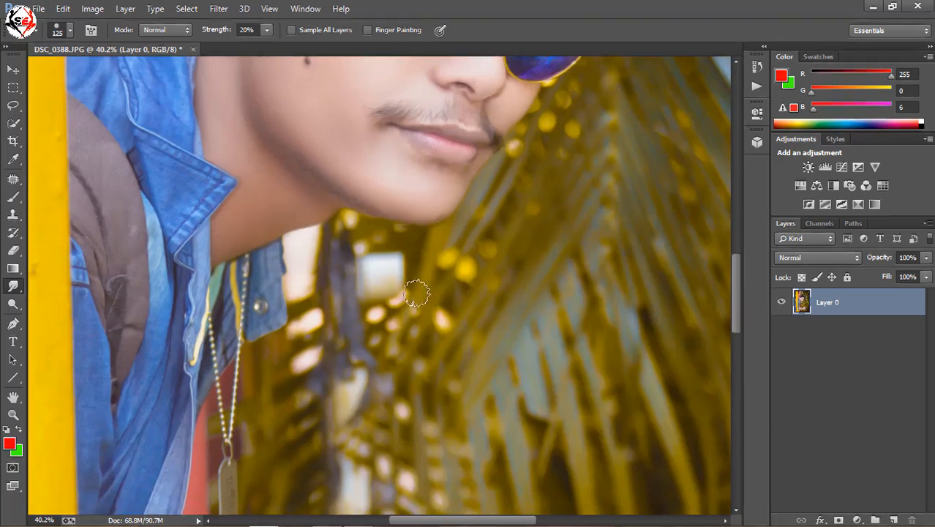
pyautogui.scroll(-6, 442, 410)
pyautogui.scroll(5, 359, 404)
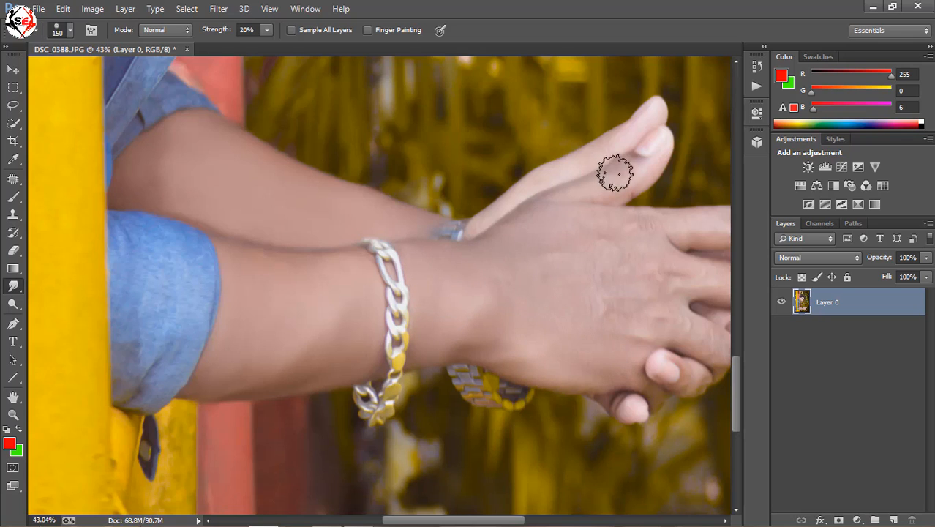
pyautogui.moveTo(520, 520); pyautogui.dragTo(556, 521)
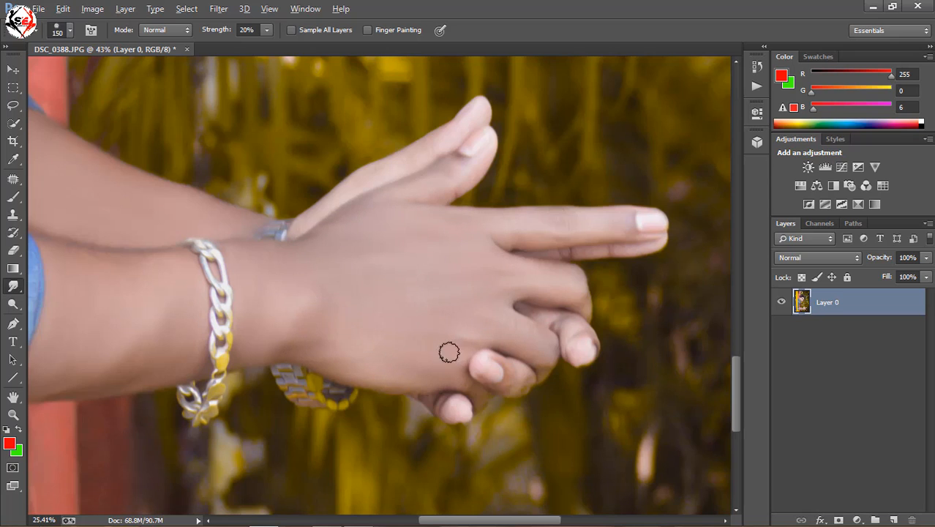
# - Open Color Efex Pro 4 on the photo and add a Detail Extractor filter with 26% contrast and 100% saturation
pyautogui.scroll(-5, 449, 353)
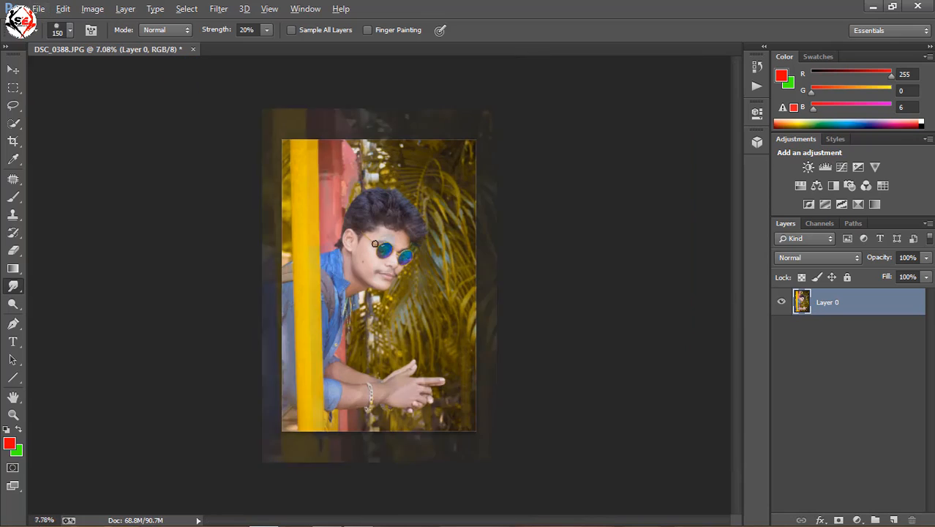
pyautogui.scroll(1, 375, 244)
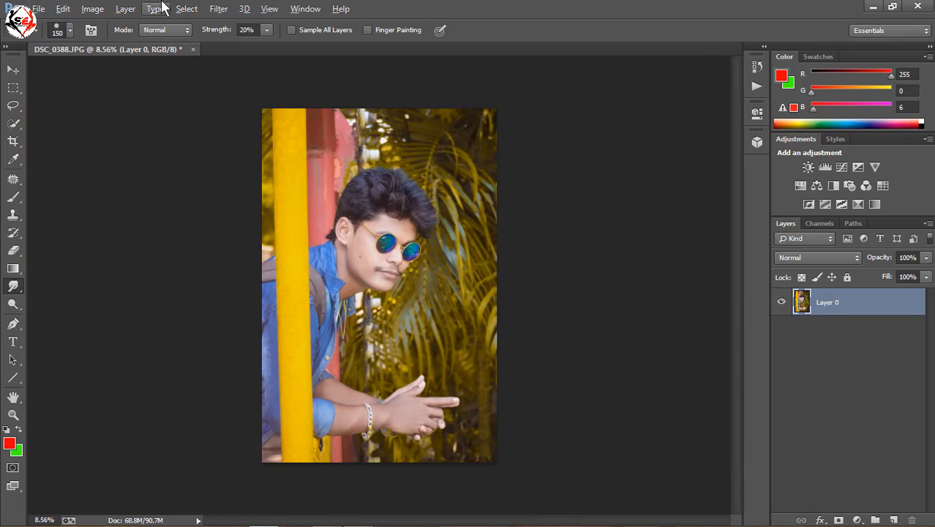
pyautogui.click(218, 9)
pyautogui.moveTo(293, 309)
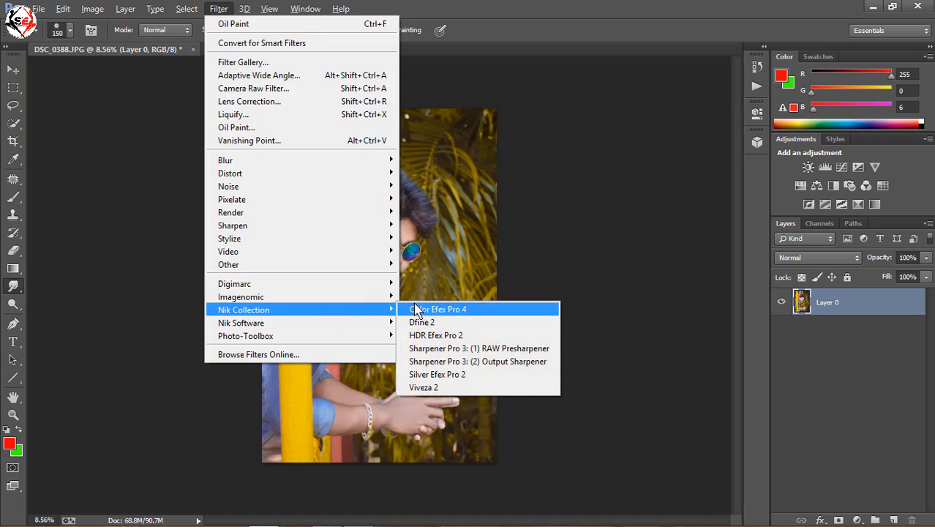
pyautogui.click(421, 304)
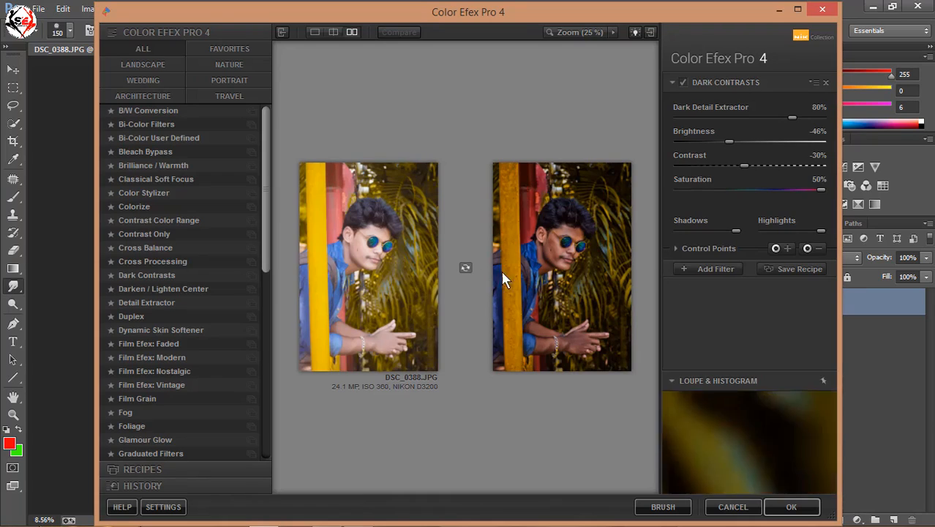
pyautogui.click(715, 269)
pyautogui.click(168, 303)
pyautogui.click(821, 185)
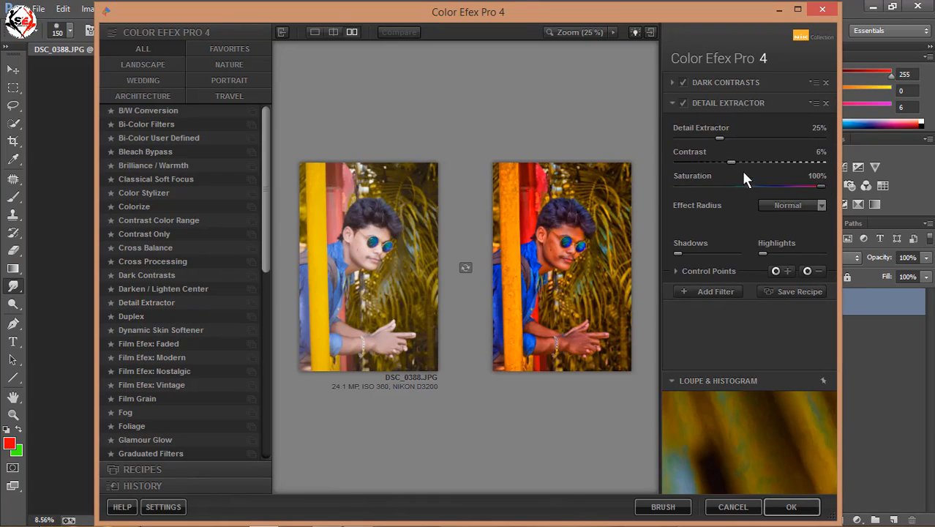
# - Try an additional Photo Stylizer filter in Varitone style 1, with its strength reduced to 12%
pyautogui.click(721, 291)
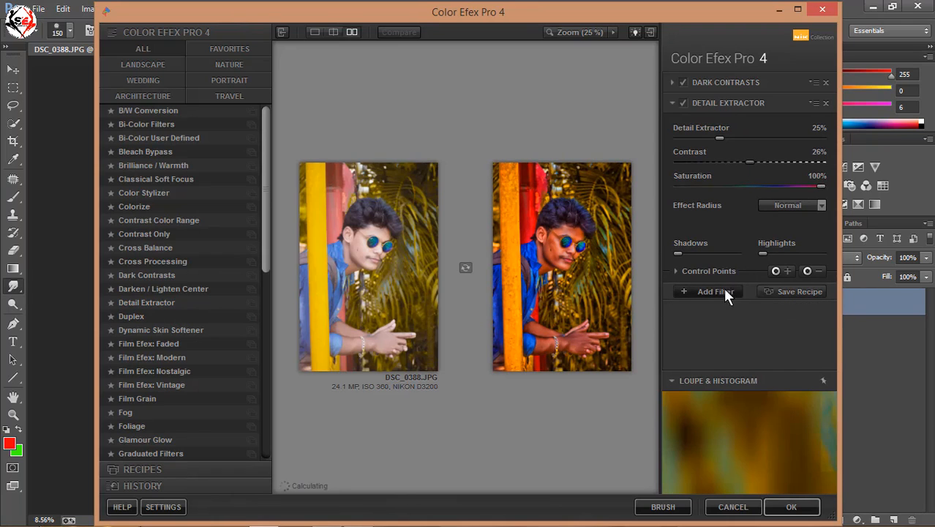
pyautogui.scroll(-10, 195, 340)
pyautogui.click(145, 276)
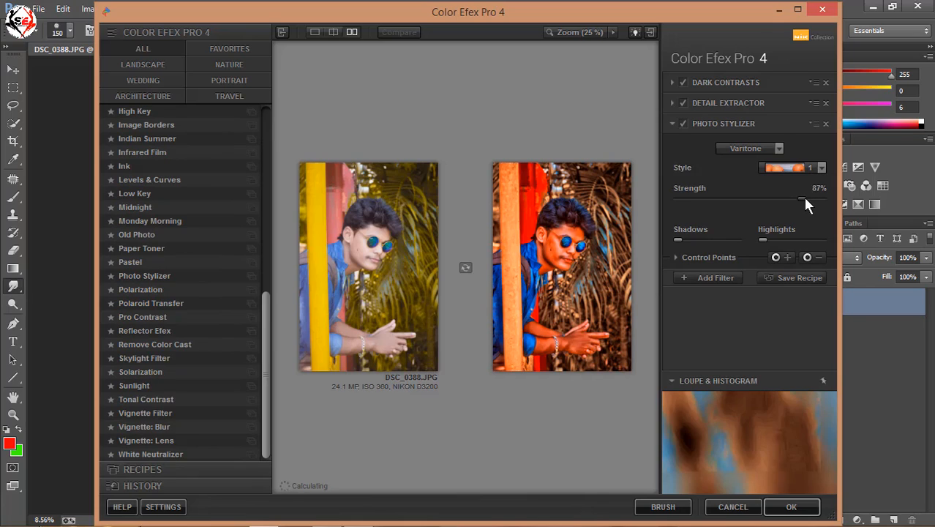
pyautogui.moveTo(803, 199); pyautogui.dragTo(699, 209)
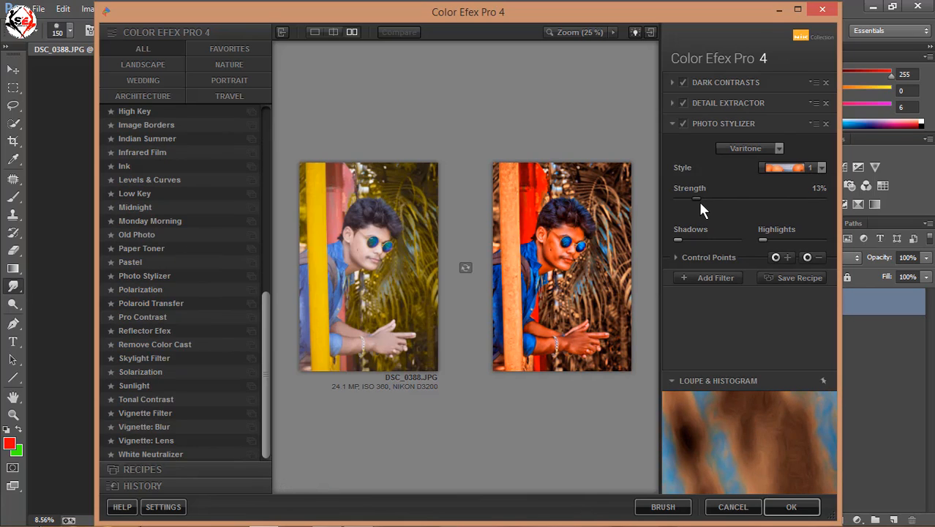
# - Compare the image with the Photo Stylizer, Detail Extractor and Dark Contrasts filters individually switched off and on
pyautogui.click(680, 123)
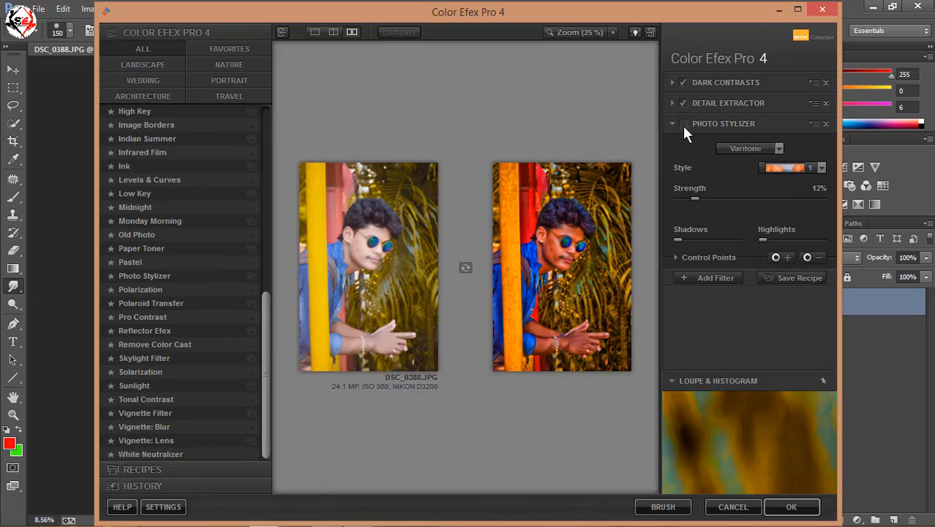
pyautogui.click(682, 124)
pyautogui.click(682, 124)
pyautogui.click(683, 124)
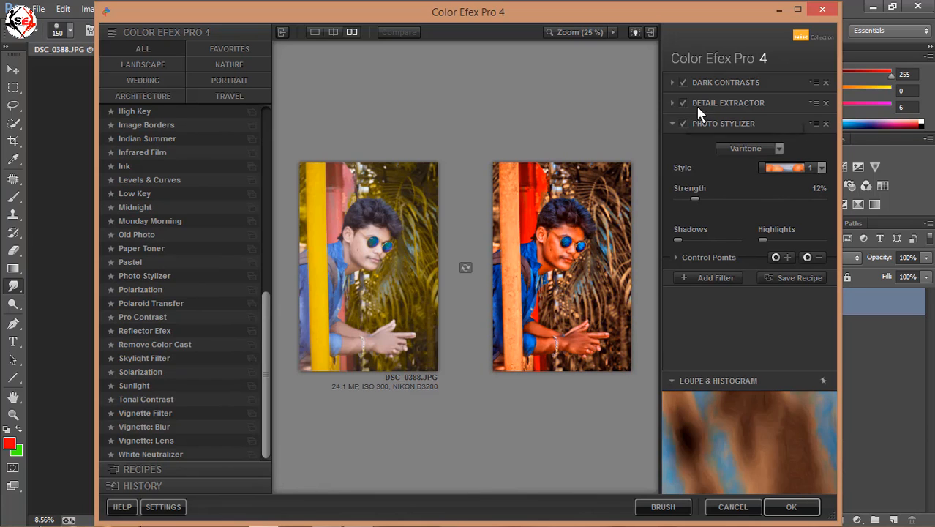
pyautogui.click(678, 101)
pyautogui.click(679, 101)
pyautogui.click(685, 80)
pyautogui.click(684, 81)
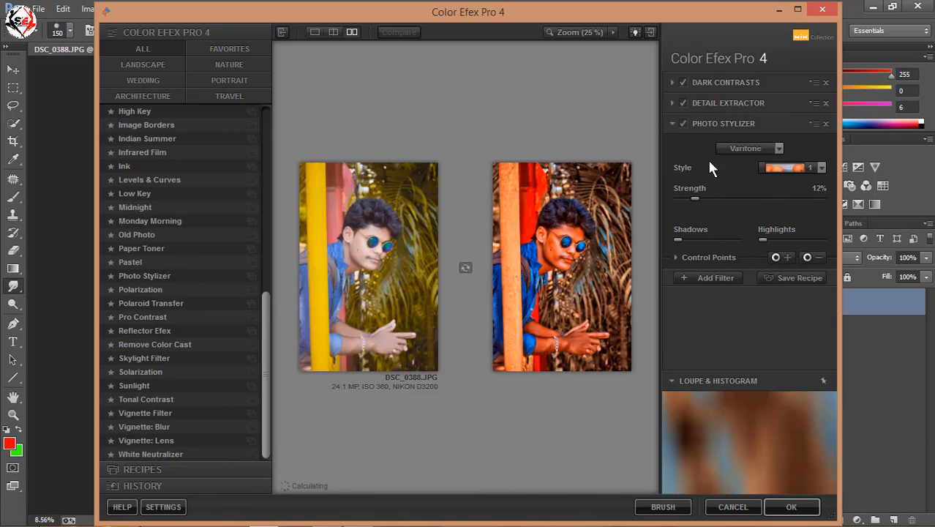
# - Reduce the Photo Stylizer strength to 0% and compare the image with that filter off and on
pyautogui.click(769, 198)
pyautogui.click(676, 198)
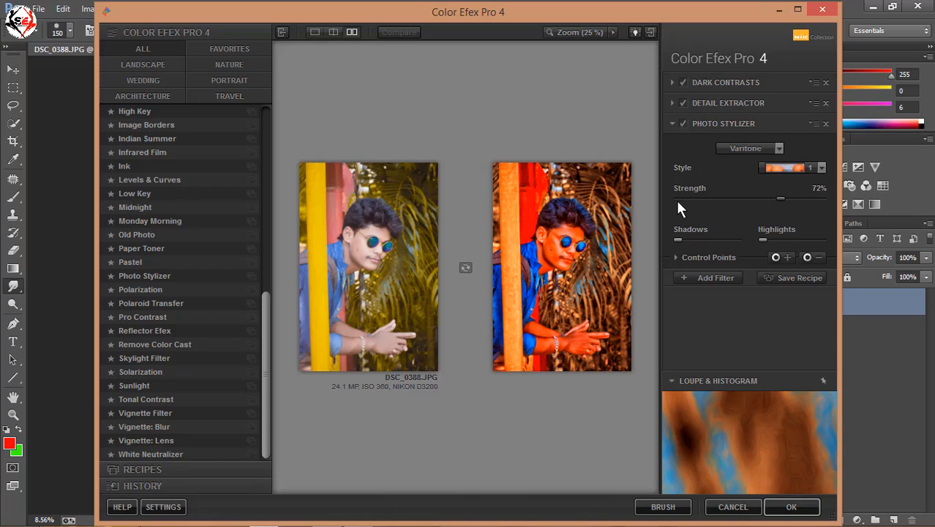
pyautogui.click(682, 123)
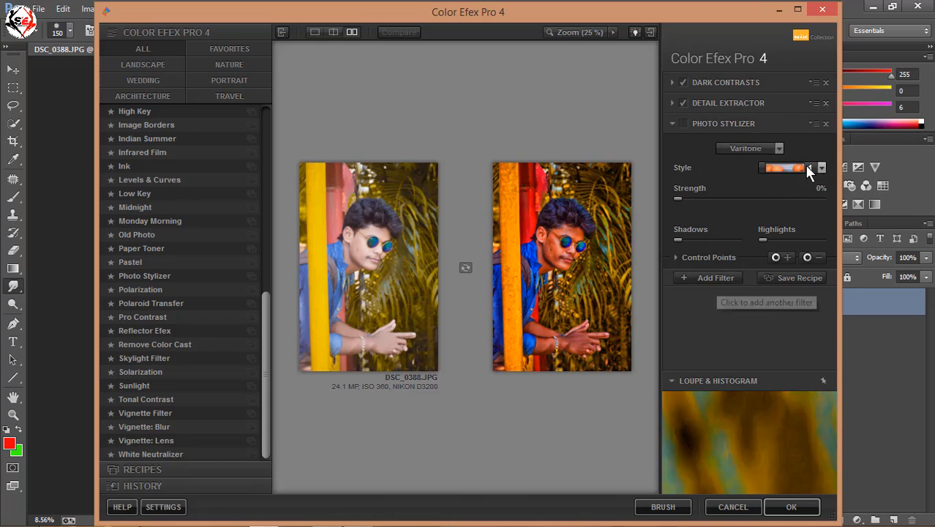
pyautogui.click(682, 124)
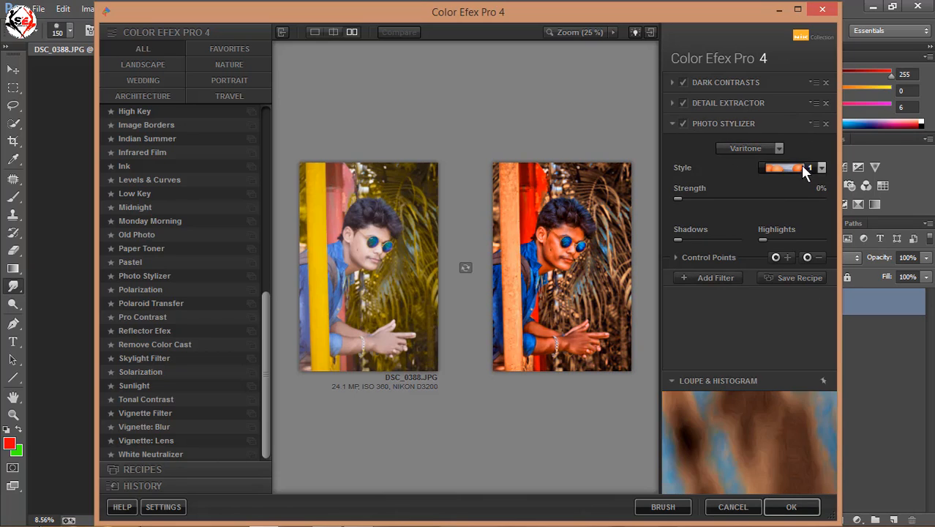
# - Replace the Photo Stylizer with Pro Contrast, set Dynamic Contrast to 15%, and keep Correct Contrast and Correct Color Cast at lower levels
pyautogui.click(162, 319)
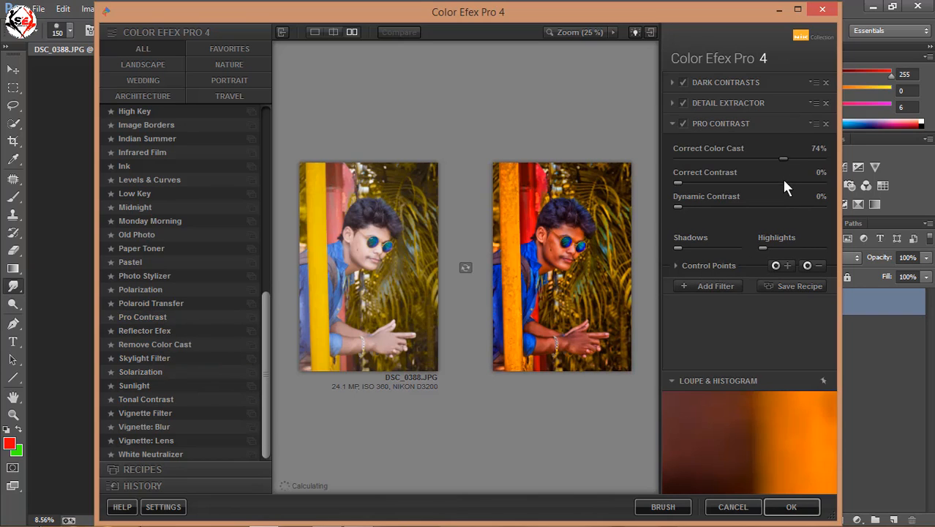
pyautogui.click(759, 182)
pyautogui.click(784, 182)
pyautogui.click(760, 207)
pyautogui.click(697, 207)
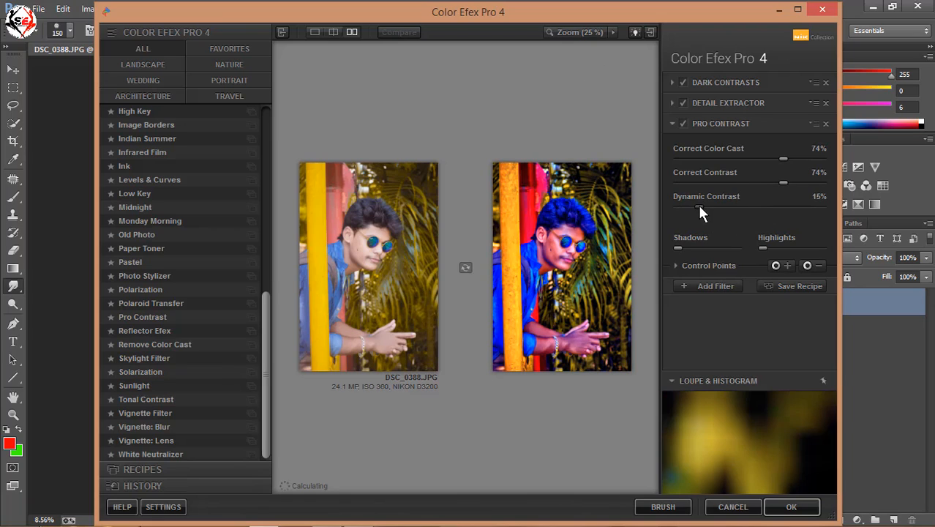
pyautogui.click(727, 183)
pyautogui.click(705, 158)
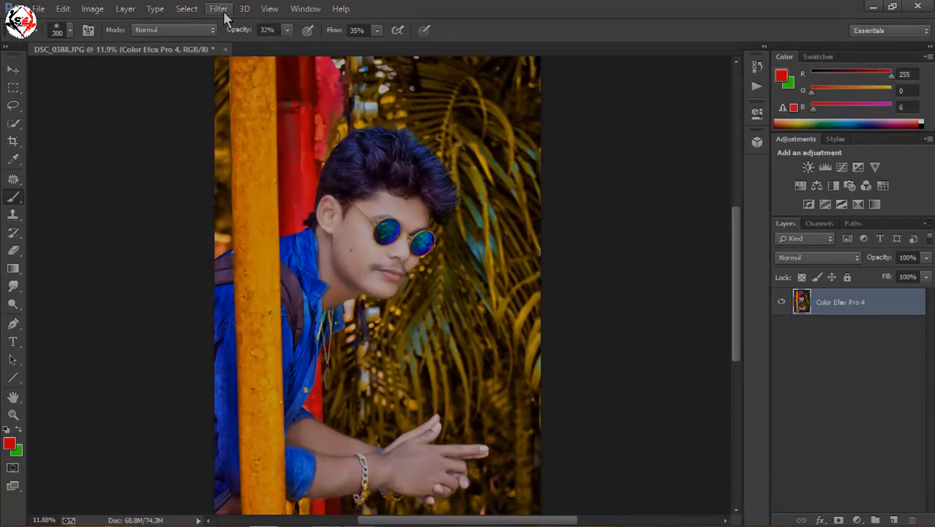
# - Open the Camera Raw filter and set Contrast to +10, Shadows to +1, Blacks to +93 and Clarity to +69
pyautogui.click(219, 8)
pyautogui.click(249, 93)
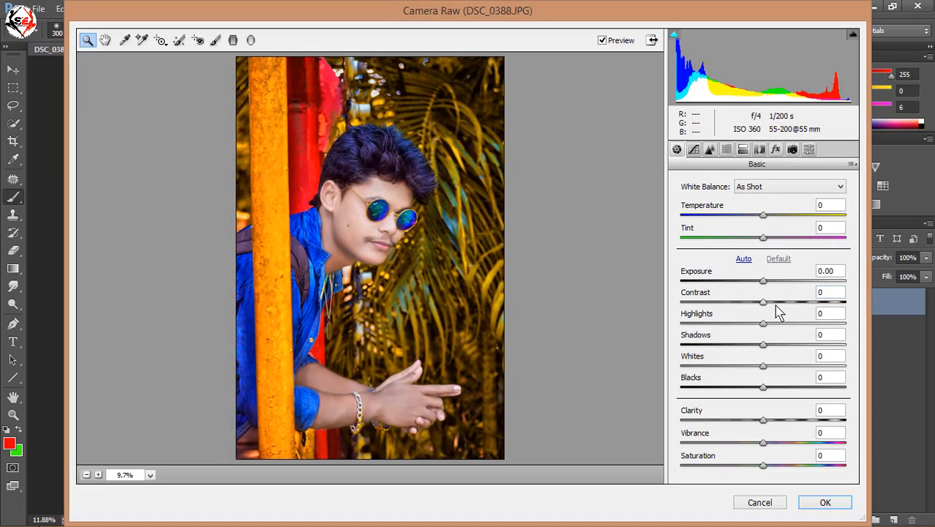
pyautogui.click(774, 302)
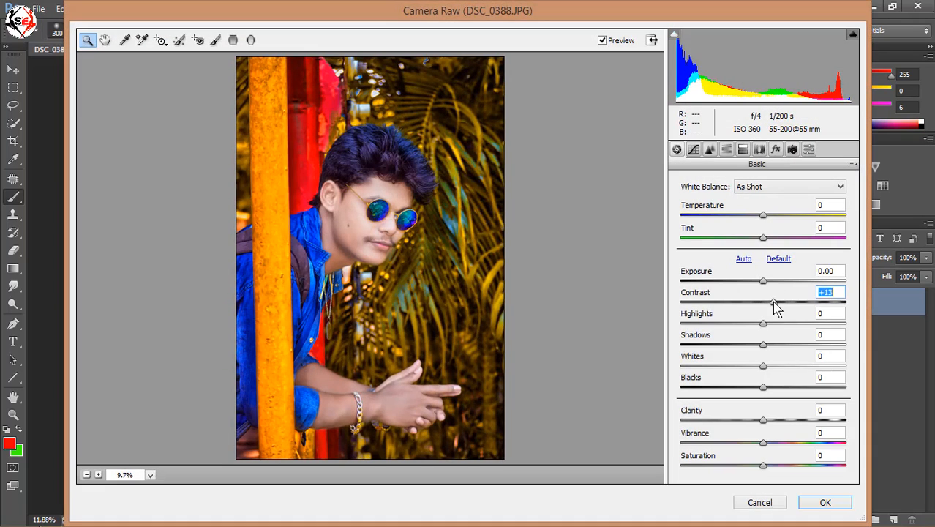
pyautogui.moveTo(780, 388); pyautogui.dragTo(858, 435)
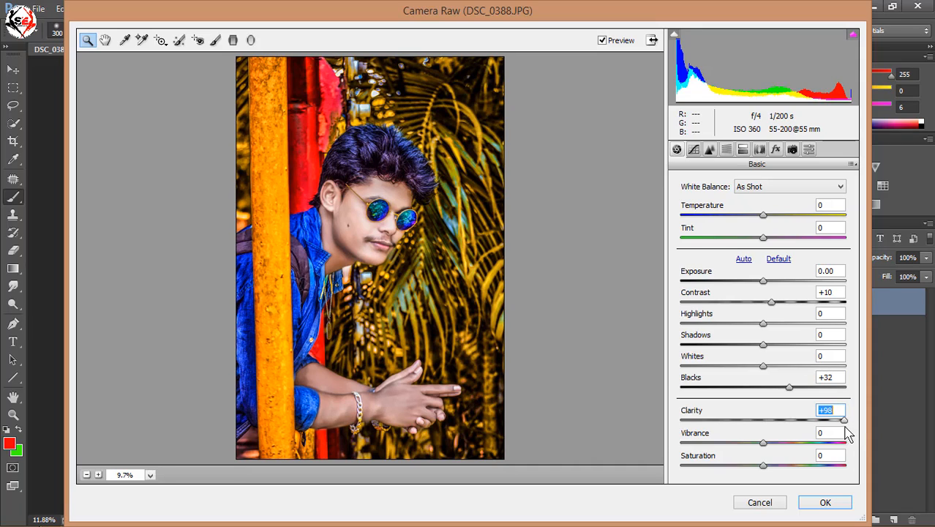
pyautogui.moveTo(838, 435)
pyautogui.mouseDown()
pyautogui.moveTo(808, 438)
pyautogui.moveTo(820, 428)
pyautogui.mouseUp()
pyautogui.moveTo(759, 342); pyautogui.dragTo(841, 392)
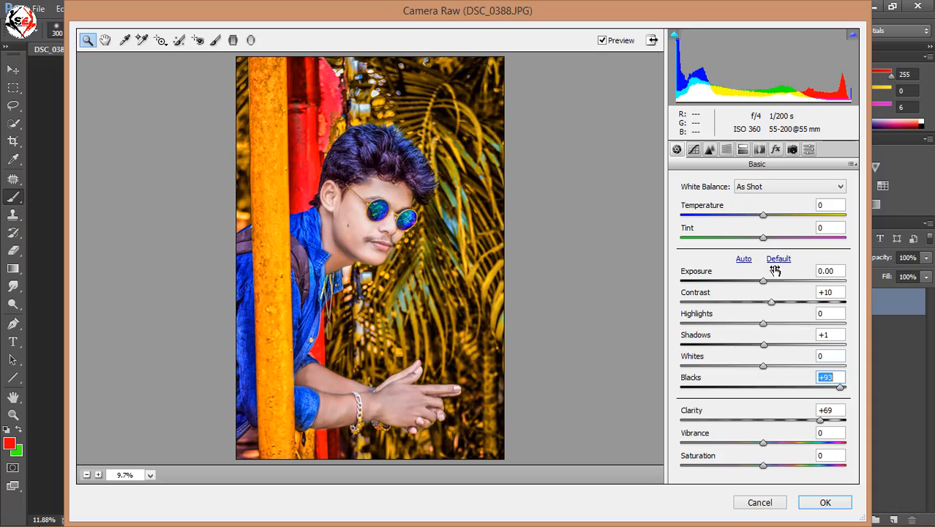
# - Set the HSL saturation to +100 for Yellows and +3 for Greens, and the luminance to +38 for Oranges and +21 for Yellows
pyautogui.click(726, 149)
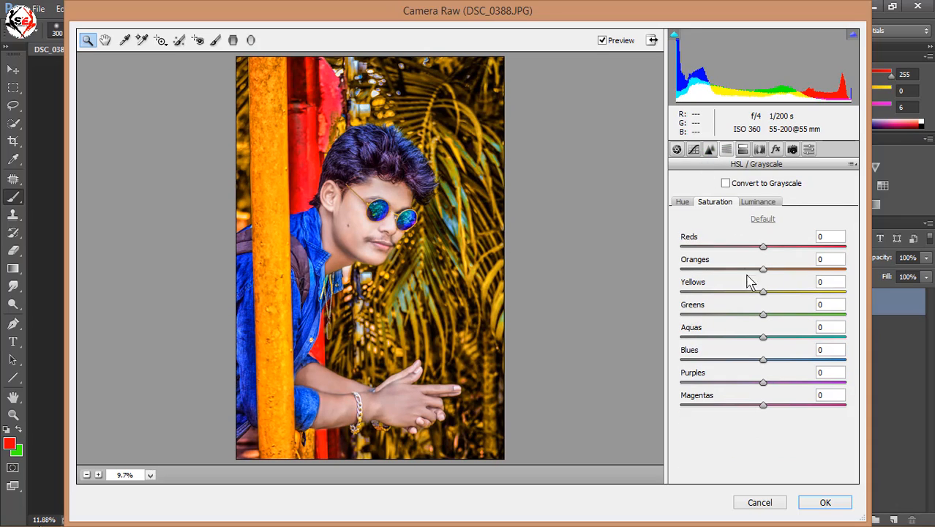
pyautogui.moveTo(772, 291); pyautogui.dragTo(890, 308)
pyautogui.moveTo(669, 284); pyautogui.dragTo(893, 296)
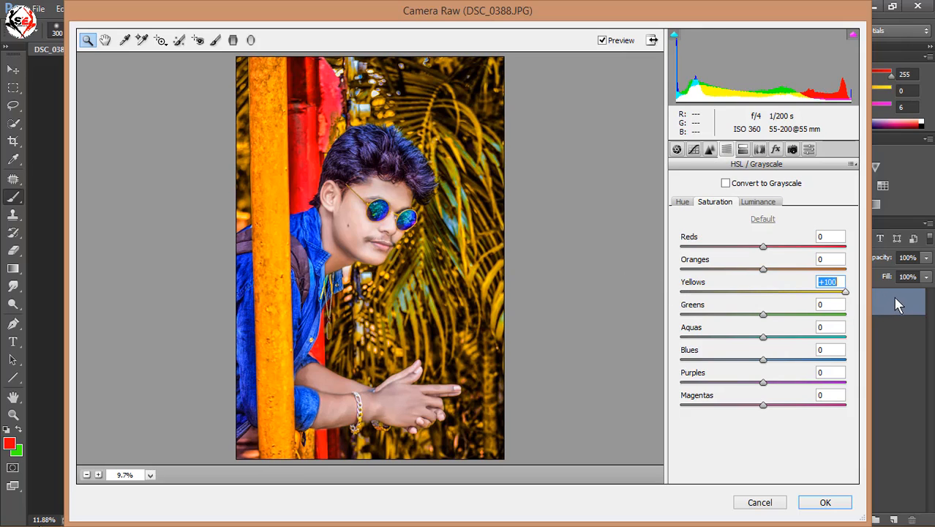
pyautogui.moveTo(762, 310)
pyautogui.mouseDown()
pyautogui.moveTo(713, 317)
pyautogui.moveTo(656, 308)
pyautogui.moveTo(786, 317)
pyautogui.moveTo(763, 311)
pyautogui.mouseUp()
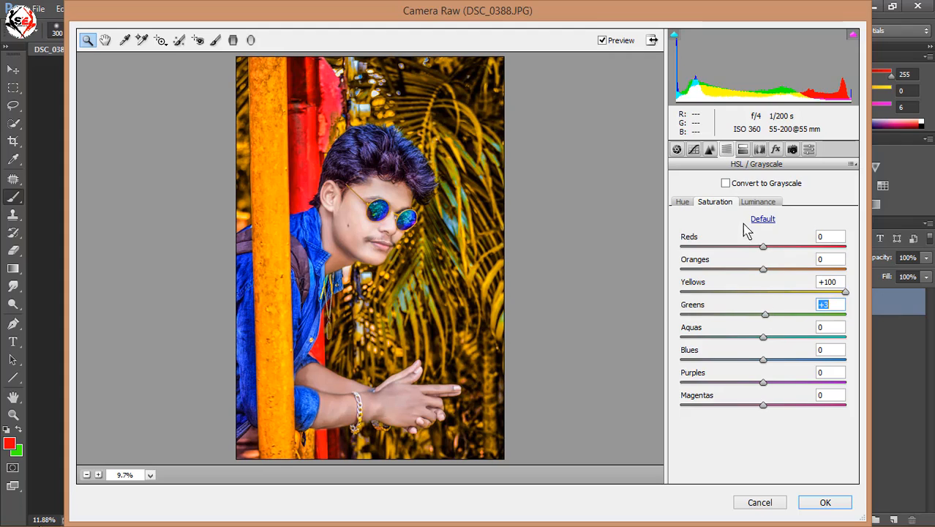
pyautogui.click(758, 271)
pyautogui.click(761, 204)
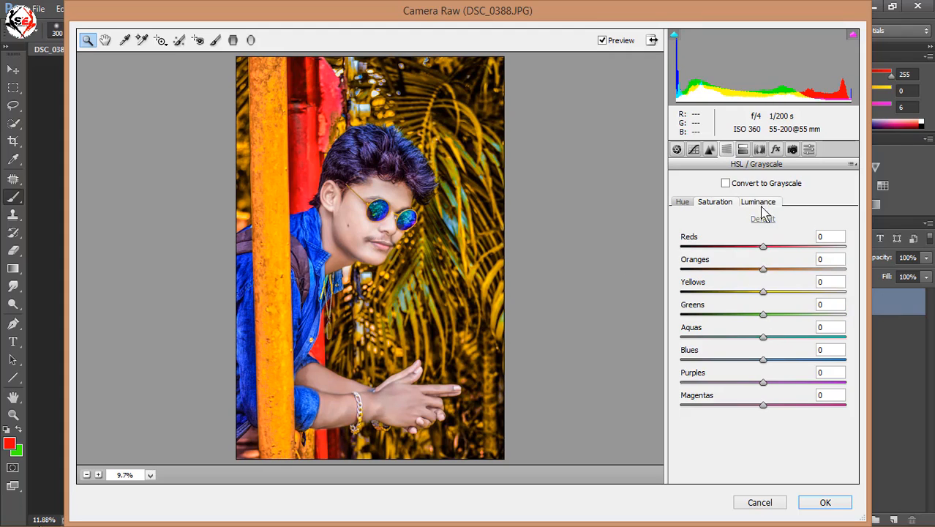
pyautogui.moveTo(763, 270); pyautogui.dragTo(782, 293)
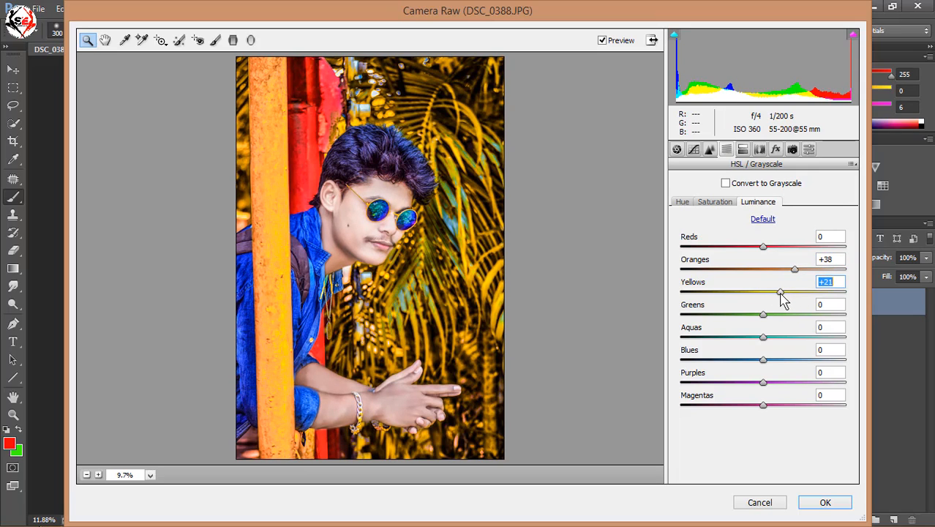
# - Set the post-crop vignetting amount to -2 in the Camera Raw effects
pyautogui.click(792, 149)
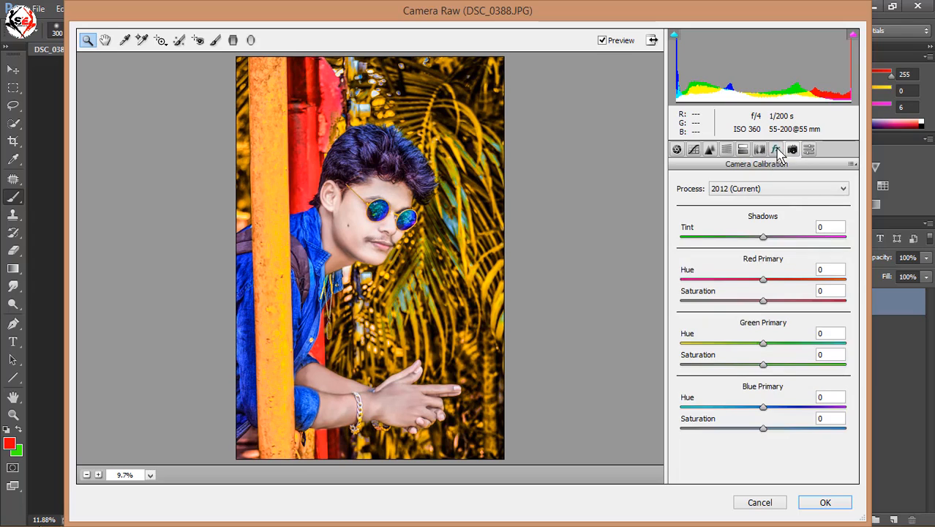
pyautogui.click(776, 149)
pyautogui.moveTo(772, 327)
pyautogui.mouseDown()
pyautogui.moveTo(783, 329)
pyautogui.moveTo(763, 337)
pyautogui.mouseUp()
pyautogui.click(727, 150)
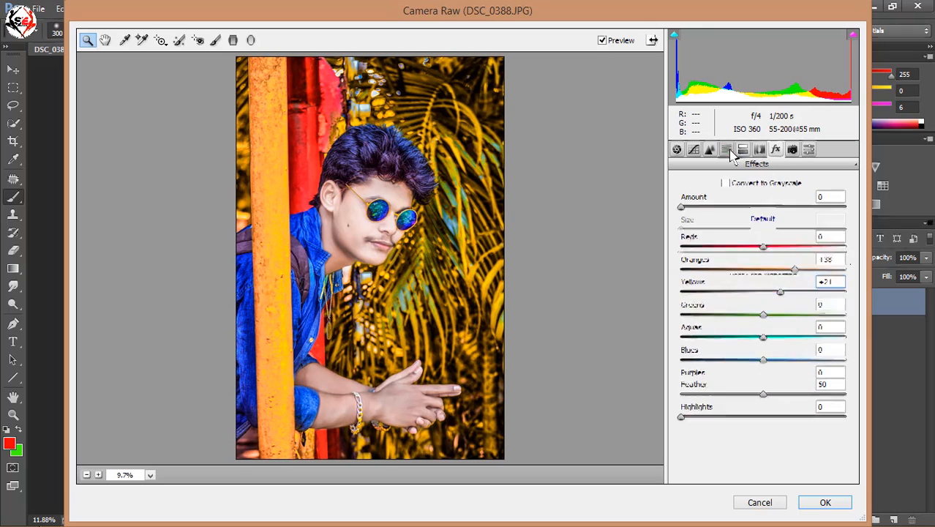
pyautogui.click(743, 150)
pyautogui.click(758, 150)
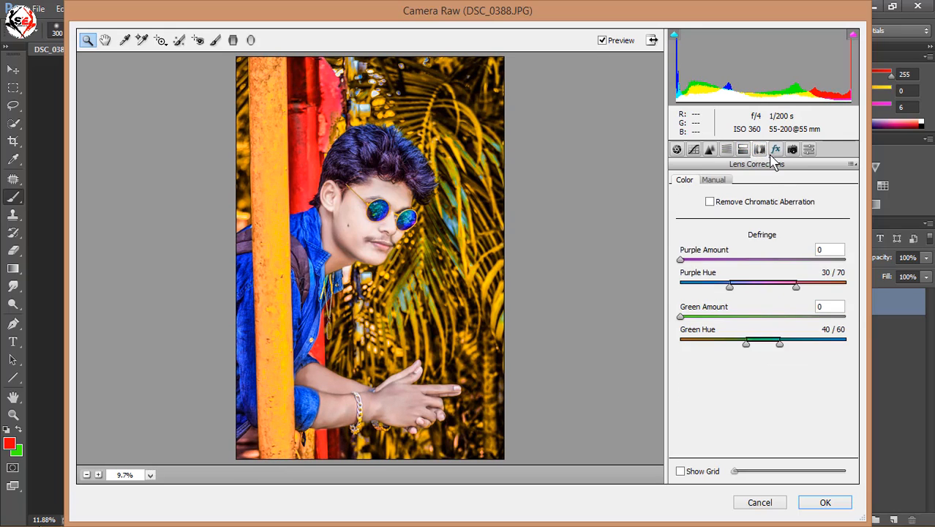
pyautogui.click(776, 150)
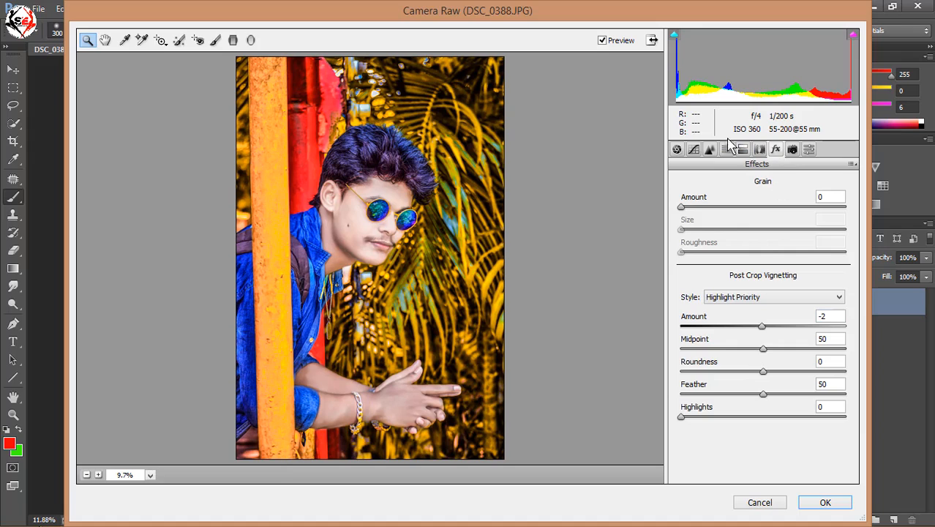
# - Set Camera Raw noise reduction to Luminance 22, Luminance Contrast 23 and Color 23, and apply the filter
pyautogui.click(709, 149)
pyautogui.click(718, 319)
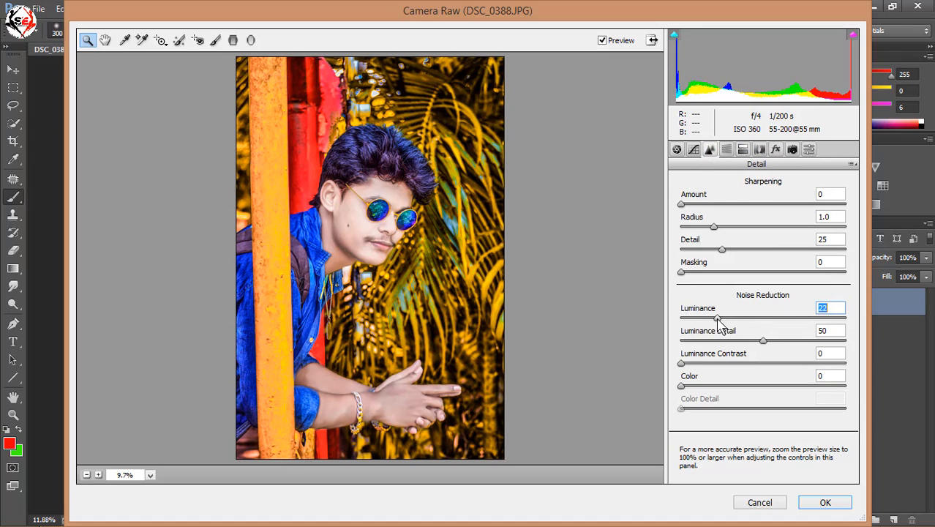
pyautogui.click(718, 359)
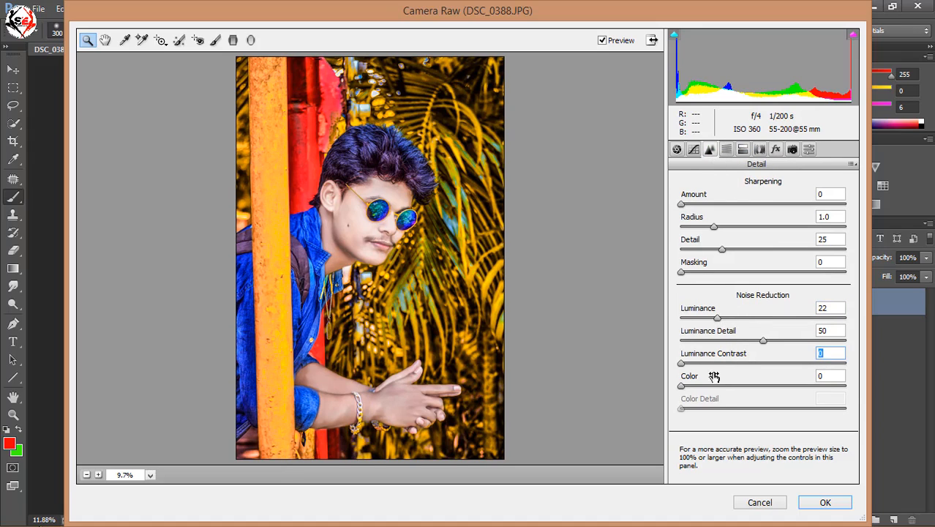
pyautogui.click(720, 385)
pyautogui.click(720, 363)
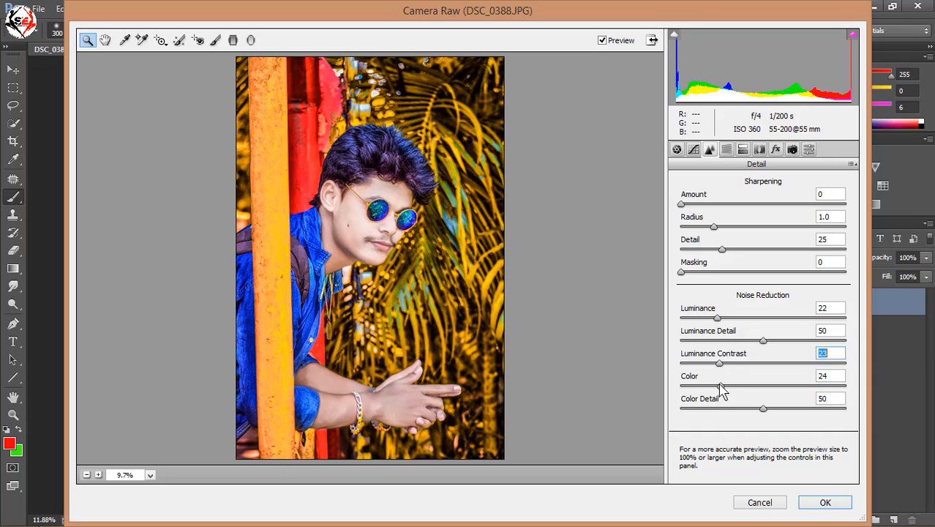
pyautogui.moveTo(721, 385)
pyautogui.mouseDown()
pyautogui.moveTo(694, 388)
pyautogui.moveTo(731, 388)
pyautogui.moveTo(701, 388)
pyautogui.moveTo(718, 389)
pyautogui.mouseUp()
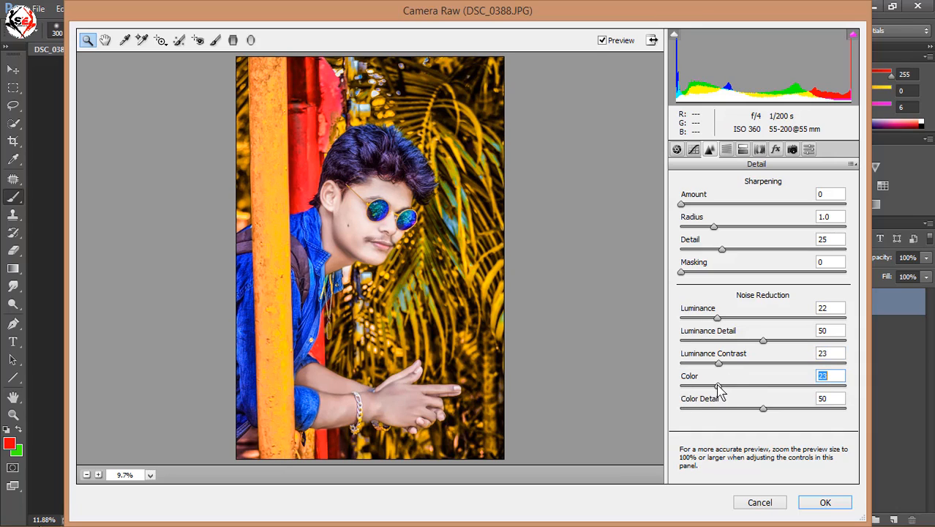
pyautogui.click(825, 502)
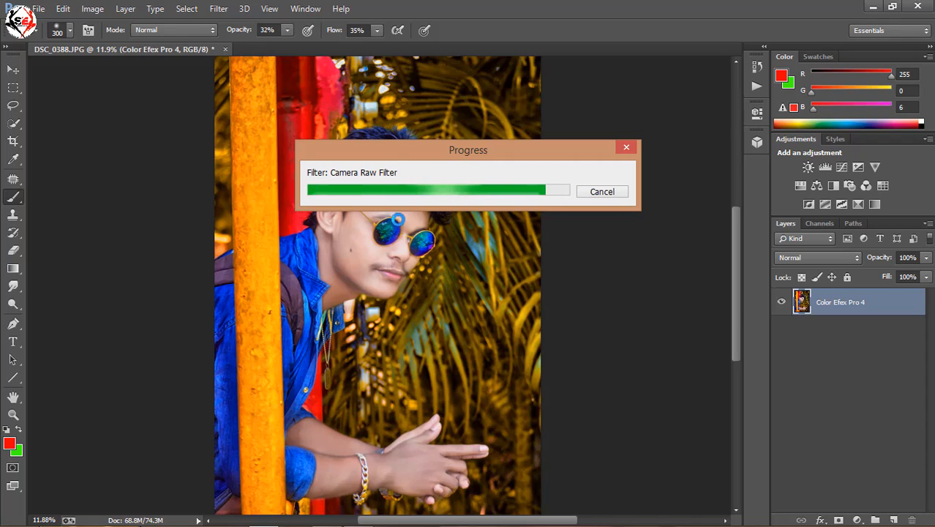
# - Set up the Smudge tool with the scattered 90 px brush preset enlarged to 150 px and strength at 50%
pyautogui.scroll(5, 388, 227)
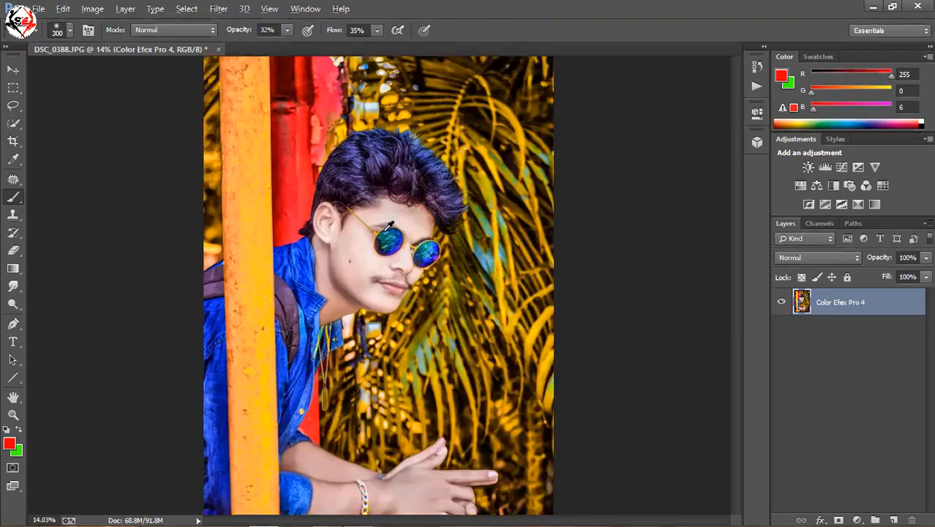
pyautogui.scroll(-5, 388, 226)
pyautogui.scroll(3, 423, 186)
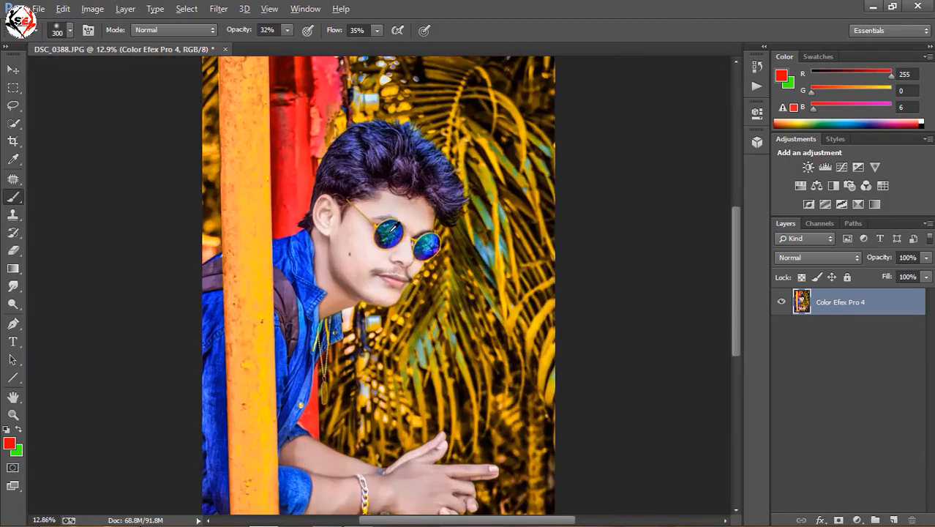
pyautogui.scroll(3, 423, 187)
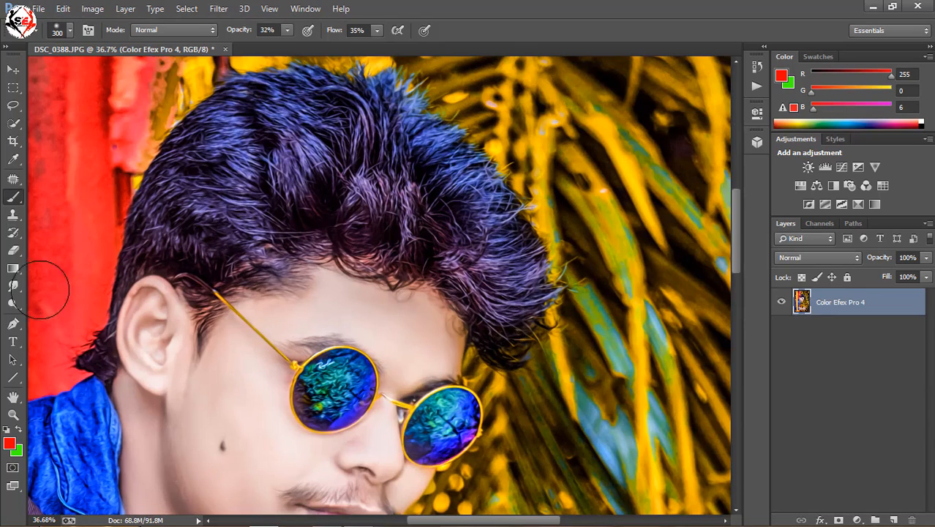
pyautogui.click(13, 286)
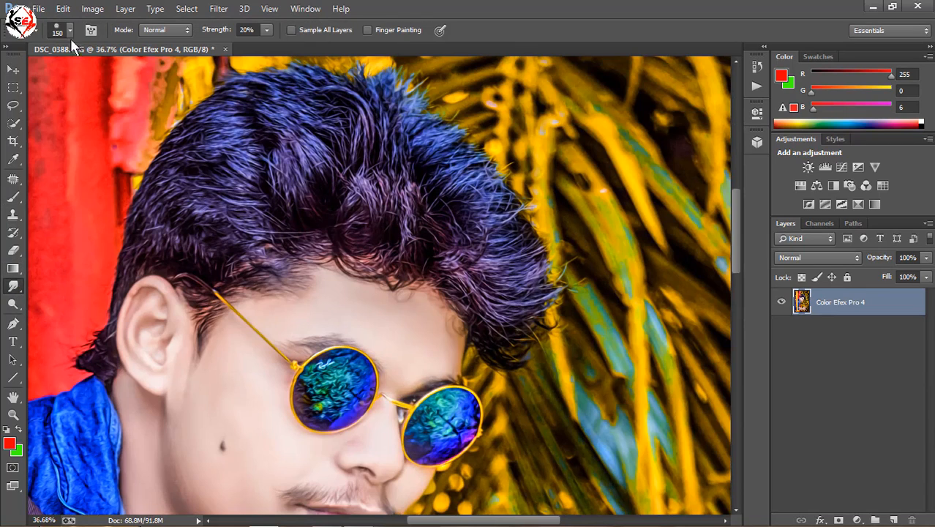
pyautogui.click(70, 30)
pyautogui.moveTo(156, 161); pyautogui.dragTo(155, 169)
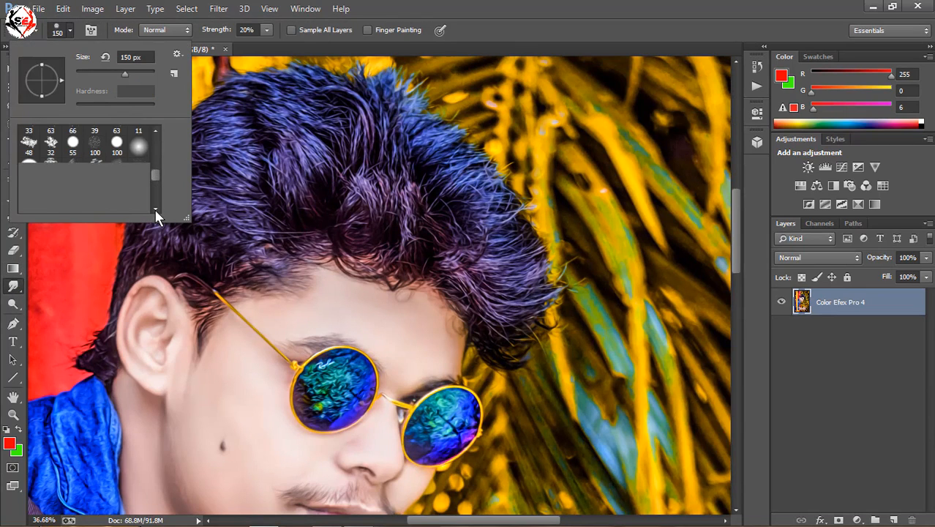
pyautogui.click(156, 207)
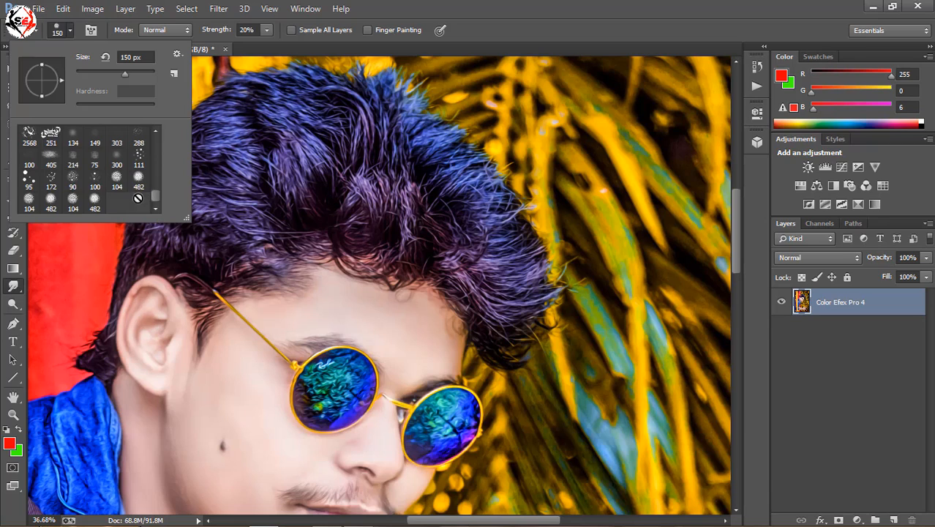
pyautogui.click(73, 180)
pyautogui.click(267, 30)
pyautogui.moveTo(287, 44); pyautogui.dragTo(293, 46)
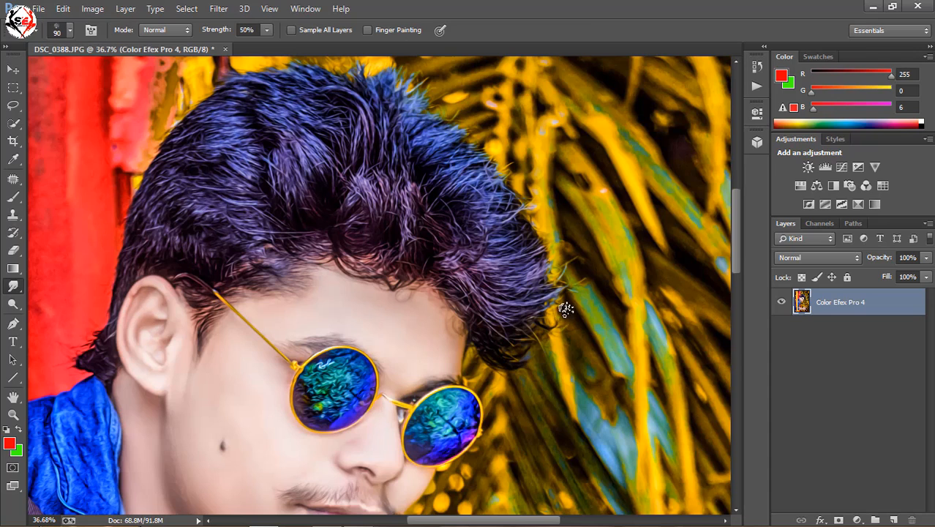
pyautogui.press(']')
pyautogui.press(']')
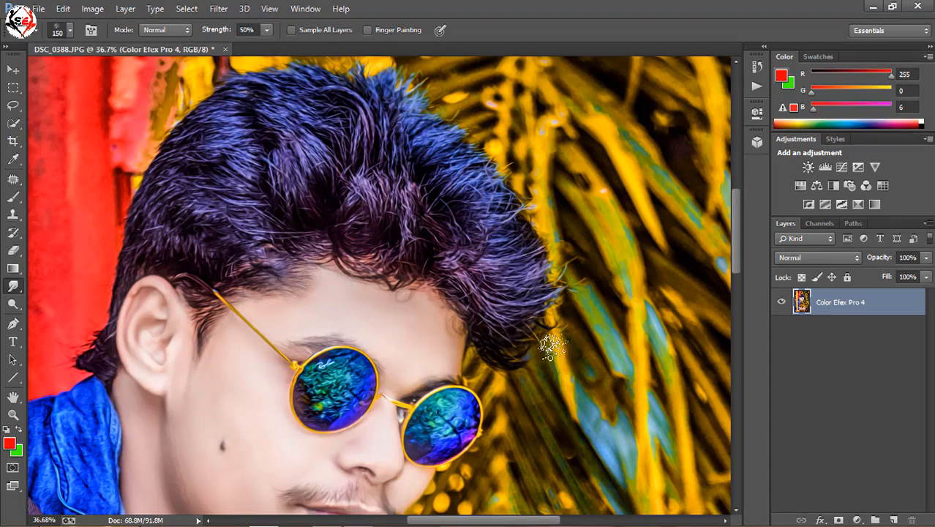
# - Smudge the hair tips at the front of the quiff outward into the foliage
pyautogui.moveTo(526, 328); pyautogui.dragTo(576, 300)
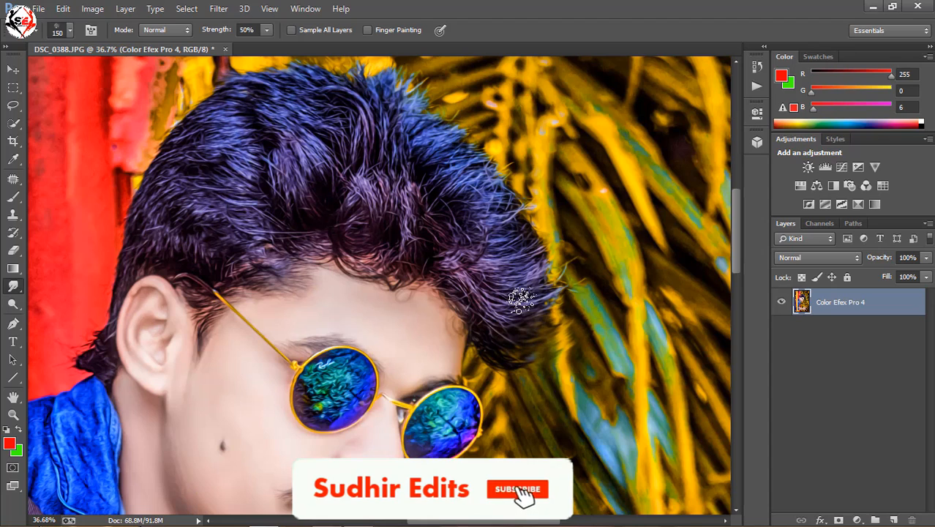
pyautogui.moveTo(519, 301)
pyautogui.mouseDown()
pyautogui.moveTo(565, 280)
pyautogui.moveTo(563, 252)
pyautogui.mouseUp()
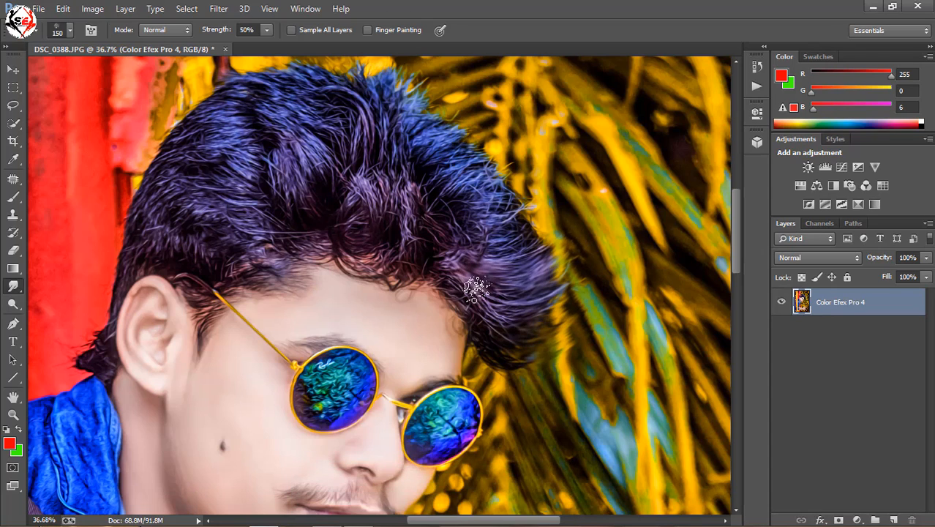
pyautogui.moveTo(476, 247); pyautogui.dragTo(542, 193)
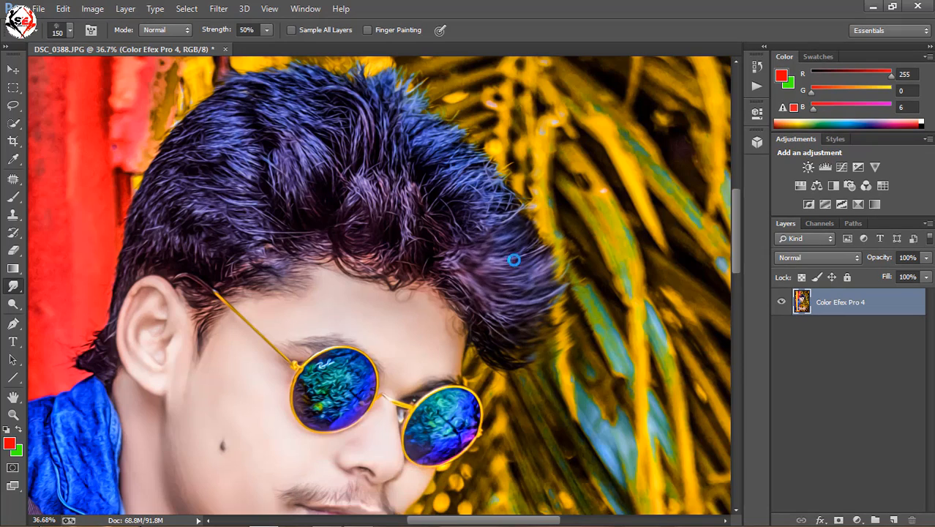
pyautogui.moveTo(511, 259); pyautogui.dragTo(554, 220)
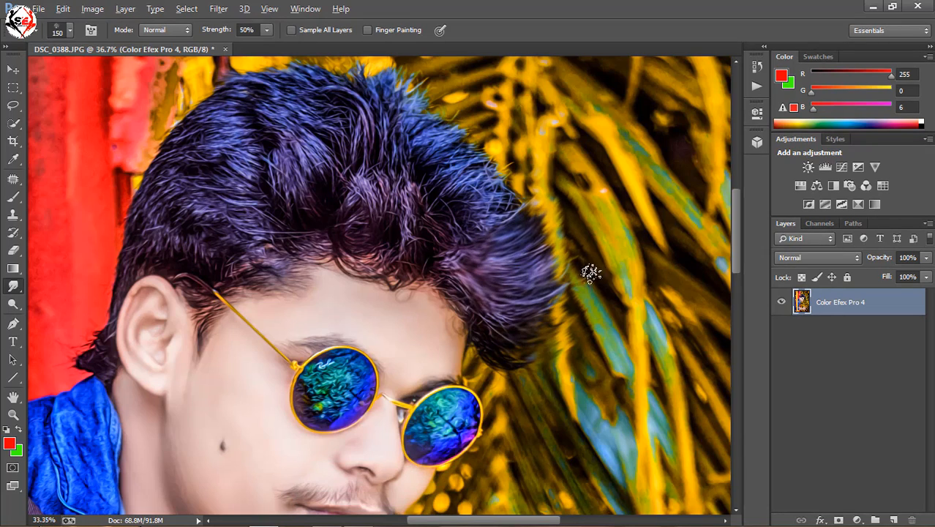
# - Smudge the hair outward along the upper outline, from the front of the quiff across the crown
pyautogui.hotkey('ctrl', '0')
pyautogui.scroll(3, 586, 275)
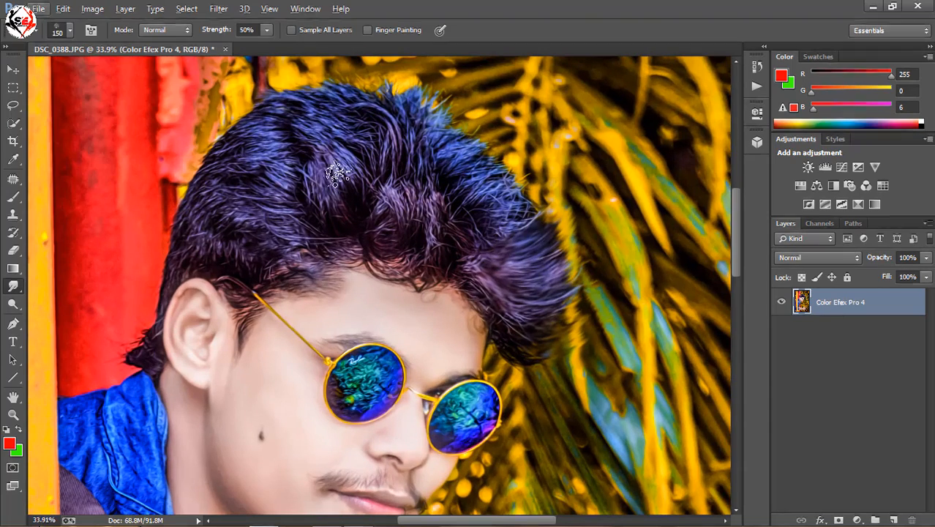
pyautogui.moveTo(495, 229)
pyautogui.mouseDown()
pyautogui.moveTo(520, 213)
pyautogui.moveTo(541, 167)
pyautogui.moveTo(520, 223)
pyautogui.moveTo(514, 196)
pyautogui.moveTo(496, 173)
pyautogui.moveTo(489, 179)
pyautogui.moveTo(498, 134)
pyautogui.mouseUp()
pyautogui.moveTo(477, 172); pyautogui.dragTo(487, 130)
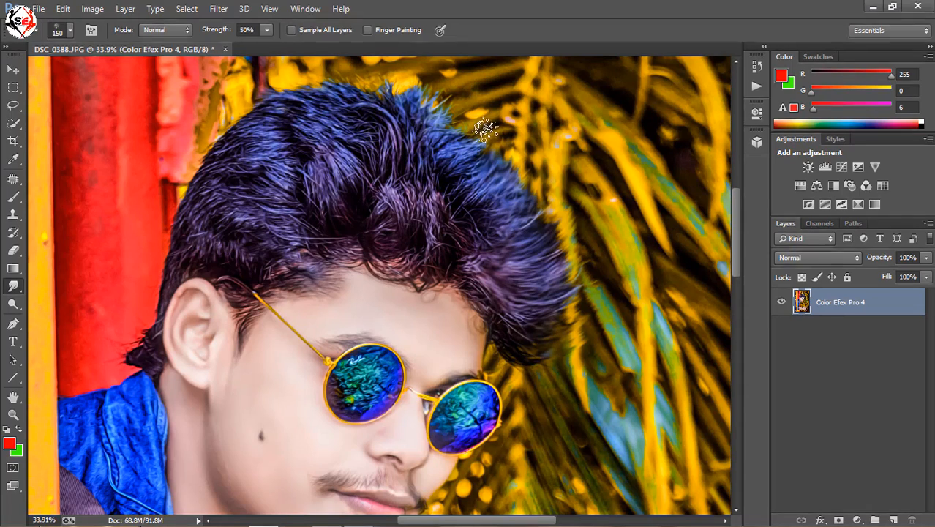
pyautogui.moveTo(455, 155); pyautogui.dragTo(467, 101)
pyautogui.moveTo(435, 141); pyautogui.dragTo(441, 86)
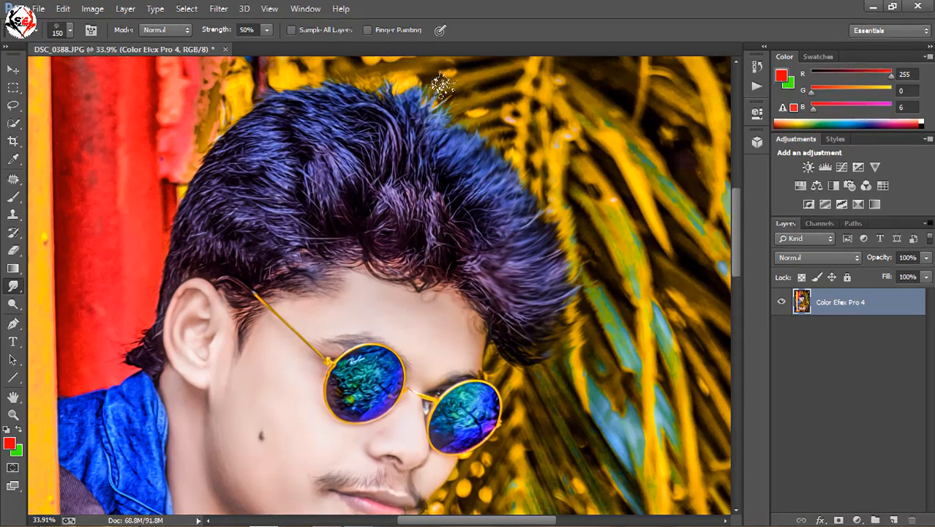
pyautogui.moveTo(420, 126)
pyautogui.mouseDown()
pyautogui.moveTo(411, 78)
pyautogui.moveTo(437, 92)
pyautogui.mouseUp()
pyautogui.moveTo(395, 117); pyautogui.dragTo(382, 69)
pyautogui.moveTo(370, 114); pyautogui.dragTo(334, 63)
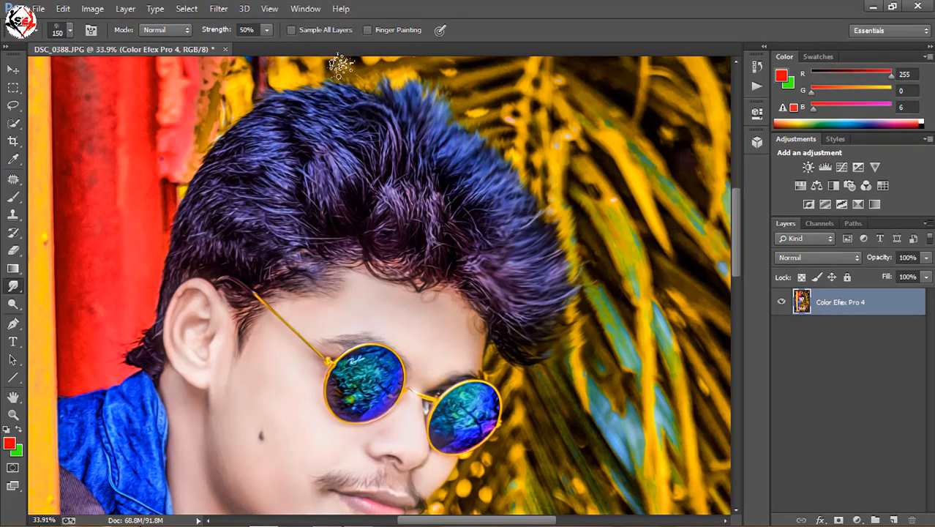
pyautogui.moveTo(358, 107); pyautogui.dragTo(307, 73)
pyautogui.moveTo(313, 114)
pyautogui.mouseDown()
pyautogui.moveTo(267, 84)
pyautogui.moveTo(238, 89)
pyautogui.mouseUp()
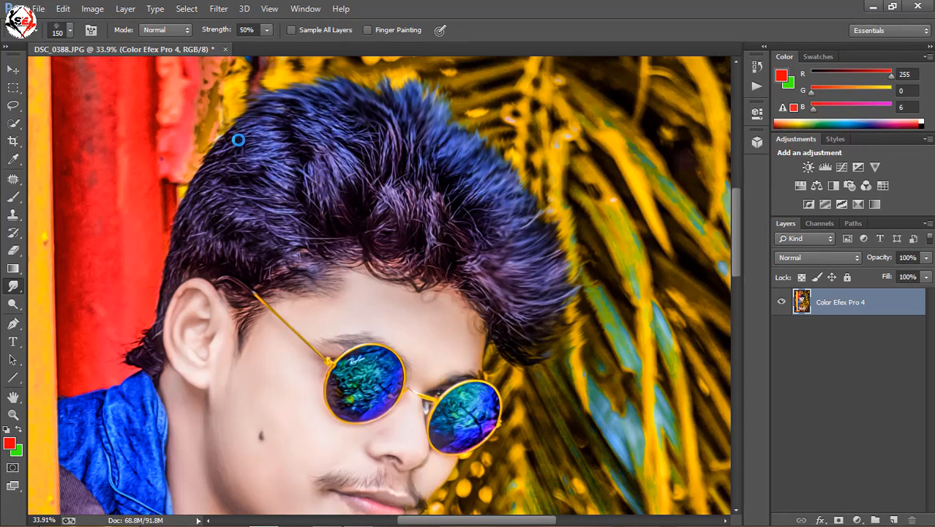
# - Smudge the hair edge down the back of the head to above the collar and touch up the front tips
pyautogui.moveTo(238, 140); pyautogui.dragTo(218, 117)
pyautogui.moveTo(235, 166); pyautogui.dragTo(204, 149)
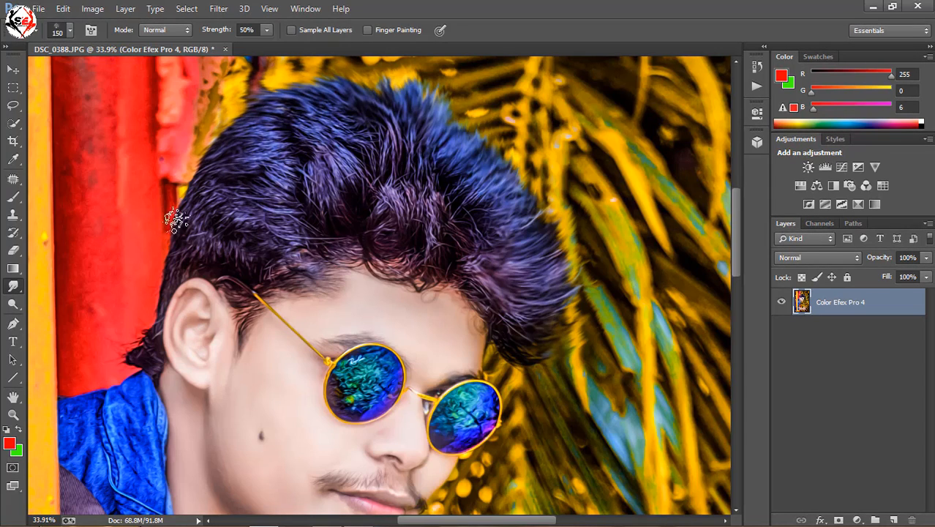
pyautogui.moveTo(207, 216)
pyautogui.mouseDown()
pyautogui.moveTo(161, 254)
pyautogui.moveTo(181, 266)
pyautogui.moveTo(183, 253)
pyautogui.moveTo(150, 332)
pyautogui.mouseUp()
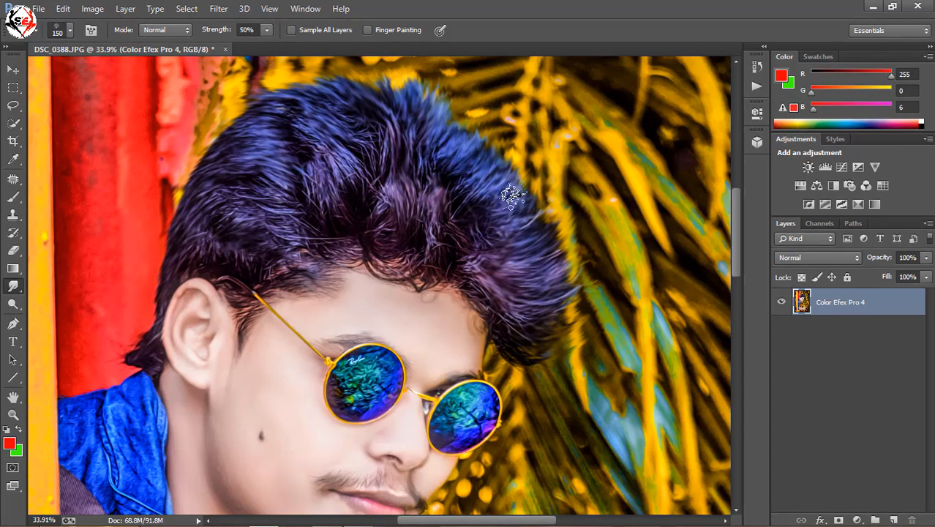
pyautogui.moveTo(550, 297)
pyautogui.mouseDown()
pyautogui.moveTo(579, 266)
pyautogui.moveTo(543, 295)
pyautogui.moveTo(543, 277)
pyautogui.moveTo(573, 230)
pyautogui.mouseUp()
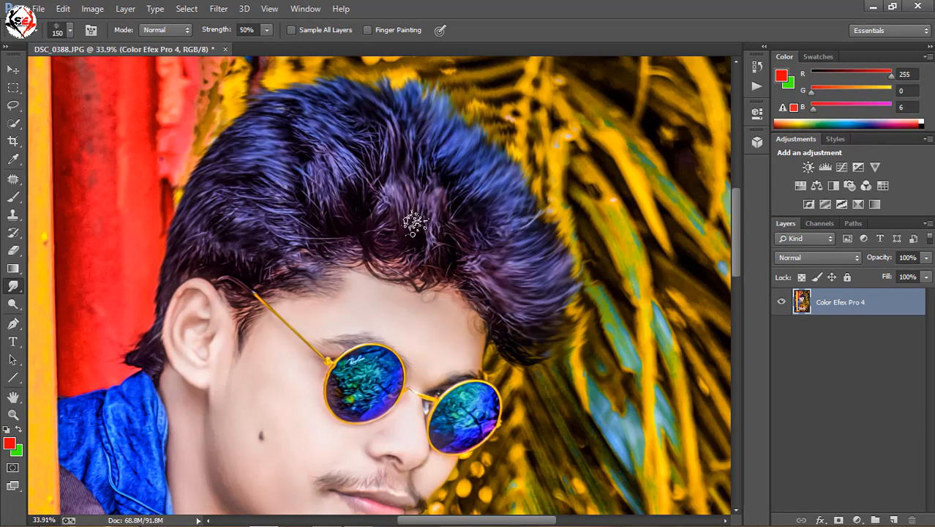
# - Sharpen the whole image with the Sharpen More filter and apply the same filter a second time
pyautogui.scroll(-6, 295, 188)
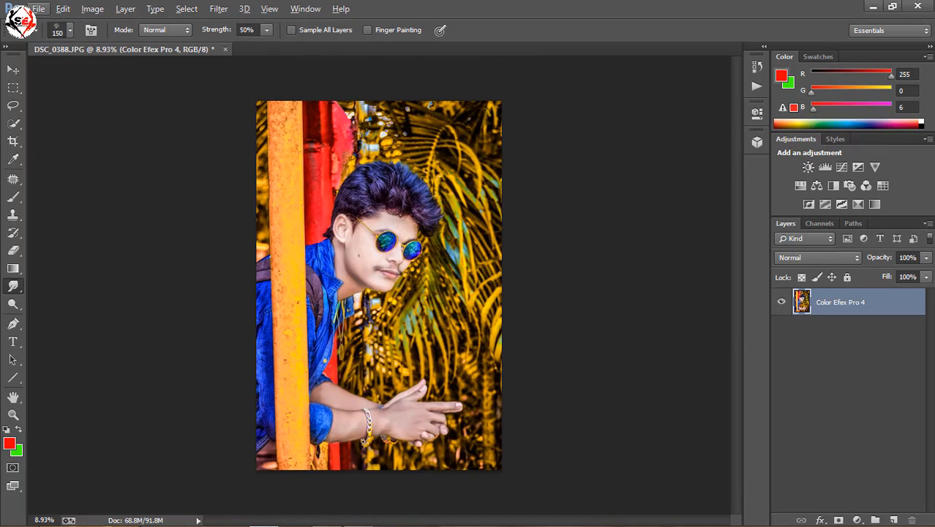
pyautogui.click(220, 8)
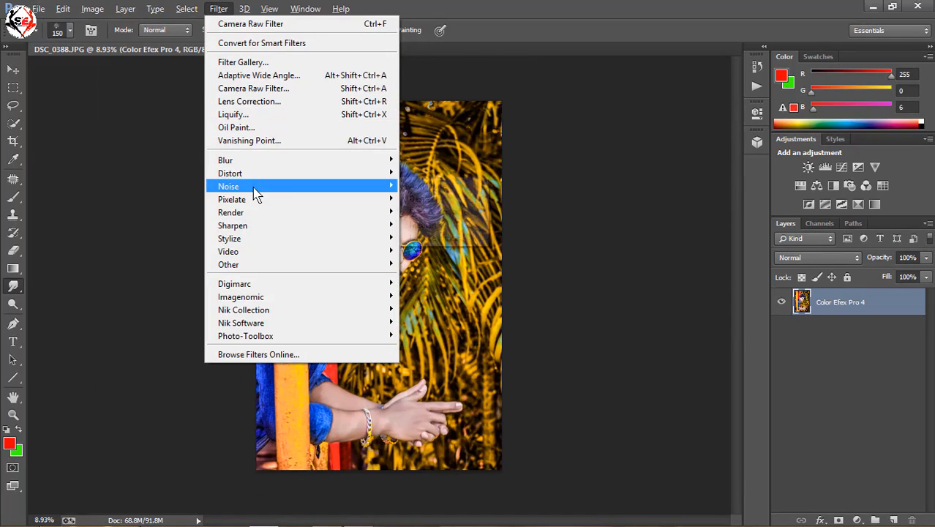
pyautogui.moveTo(283, 225)
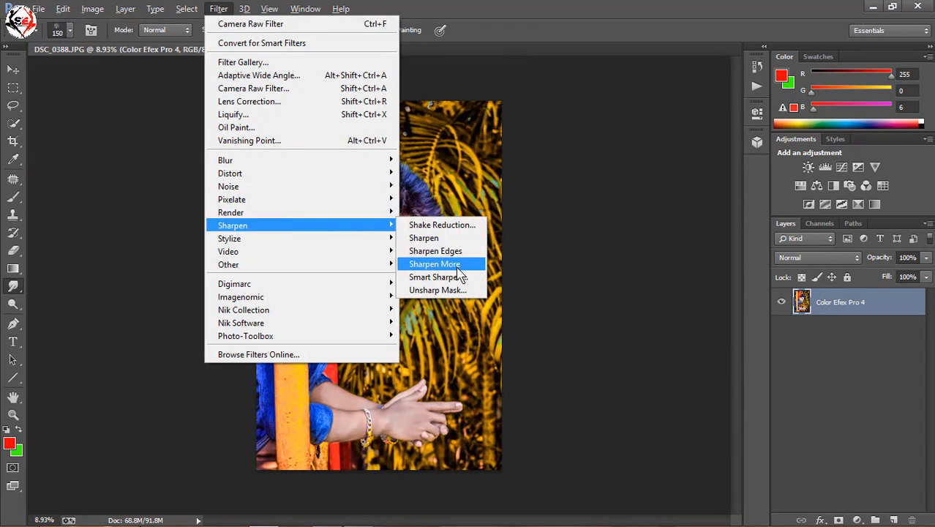
pyautogui.click(455, 263)
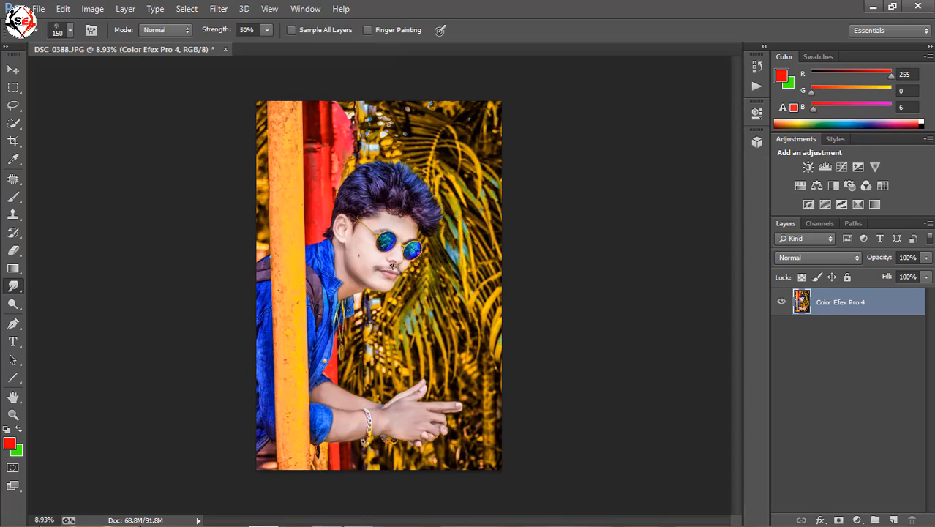
pyautogui.scroll(7, 392, 267)
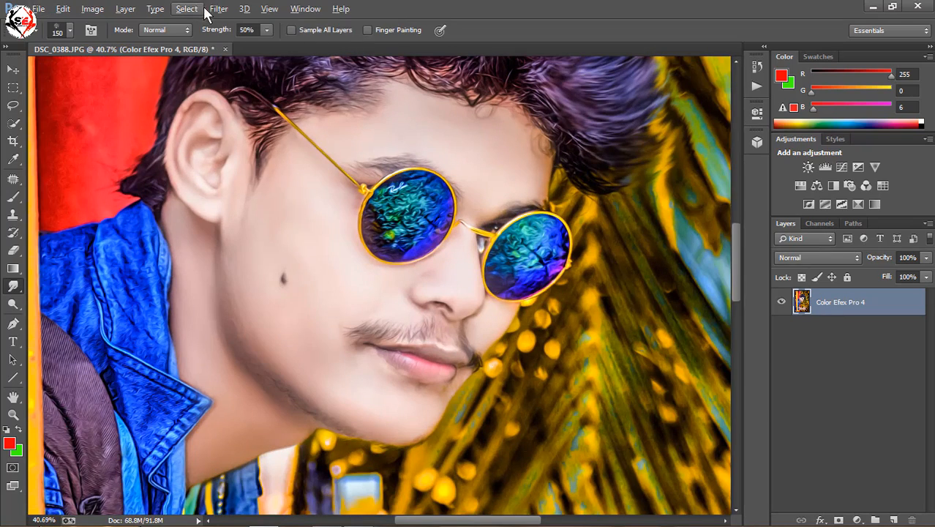
pyautogui.click(217, 9)
pyautogui.click(295, 25)
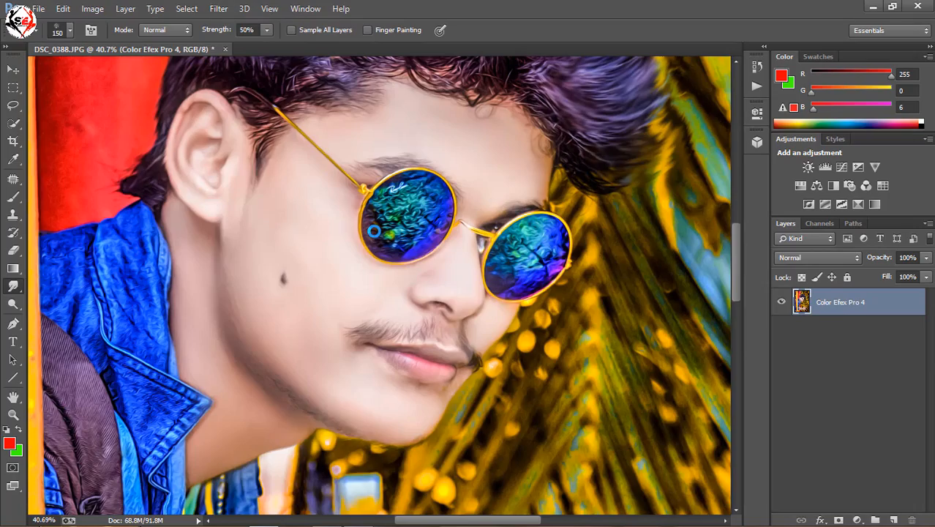
pyautogui.scroll(-6, 428, 285)
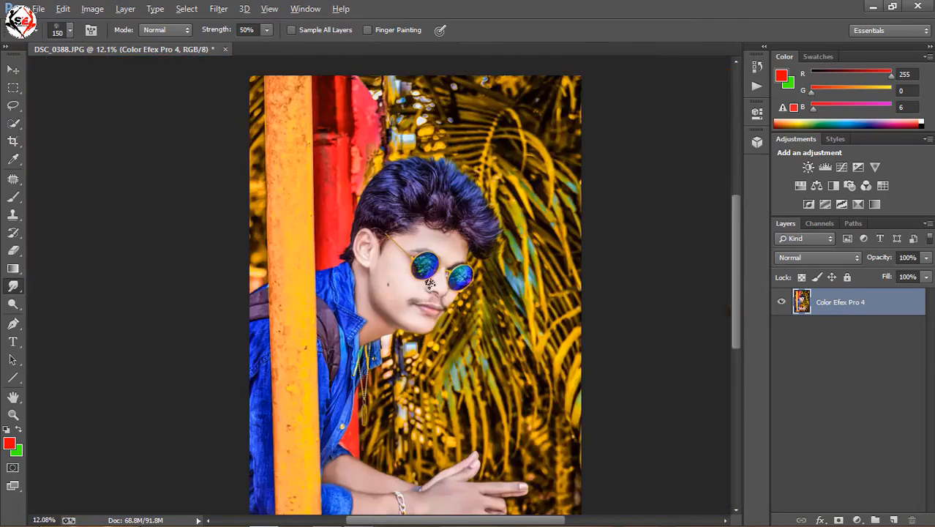
pyautogui.scroll(8, 429, 283)
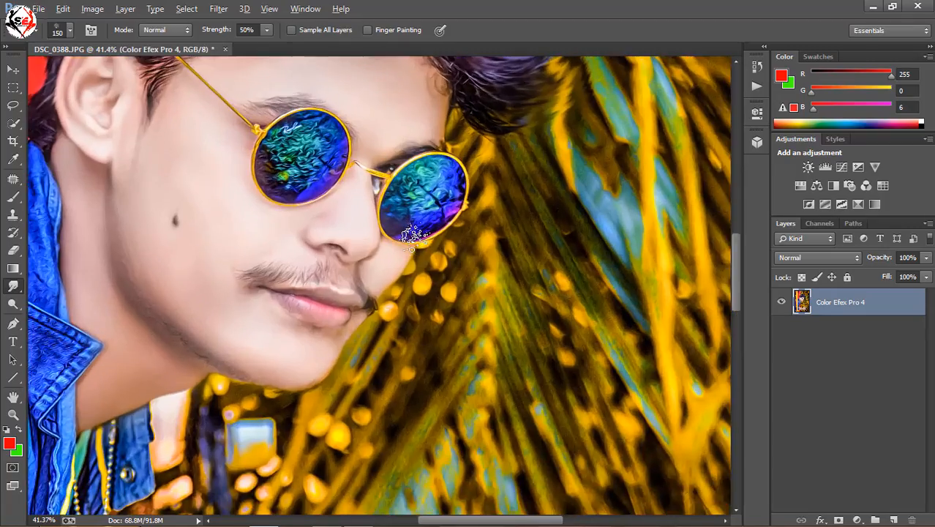
pyautogui.scroll(-5, 413, 233)
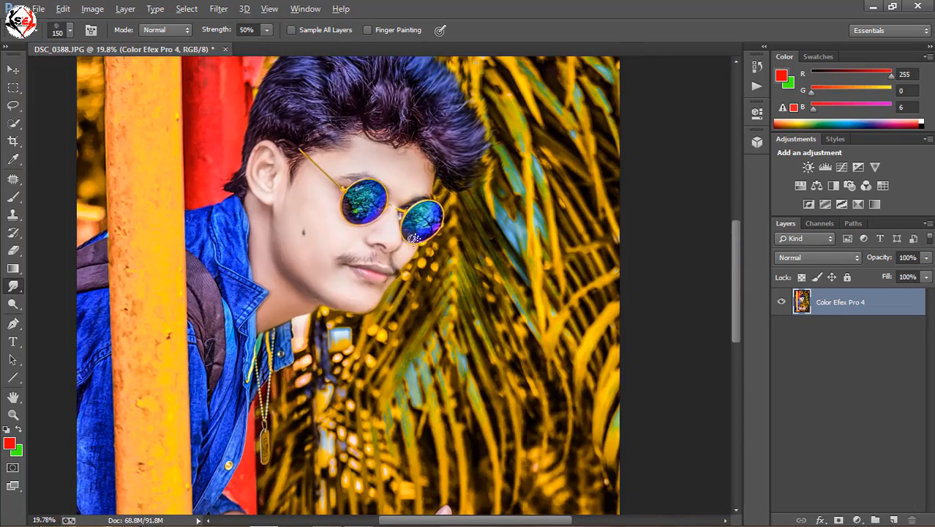
pyautogui.click(217, 16)
pyautogui.press('Escape')
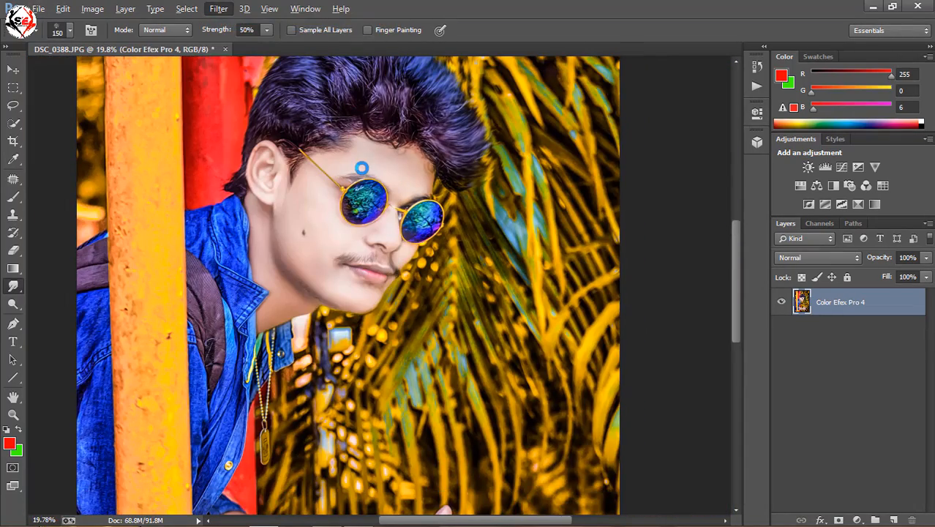
# - Examine the sharpened detail on the face, sunglasses and moustache up close, and check the picture as a whole
pyautogui.scroll(4, 377, 219)
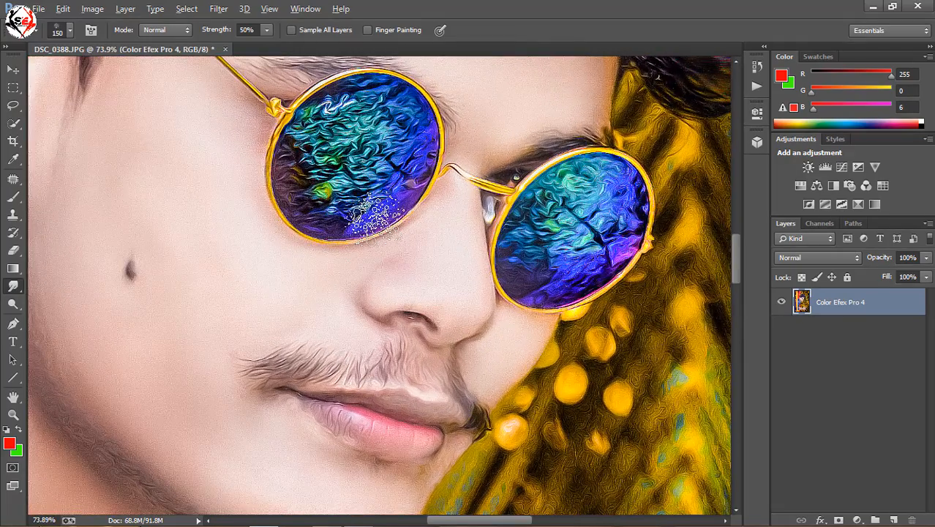
pyautogui.scroll(-2, 376, 219)
pyautogui.scroll(-2, 378, 228)
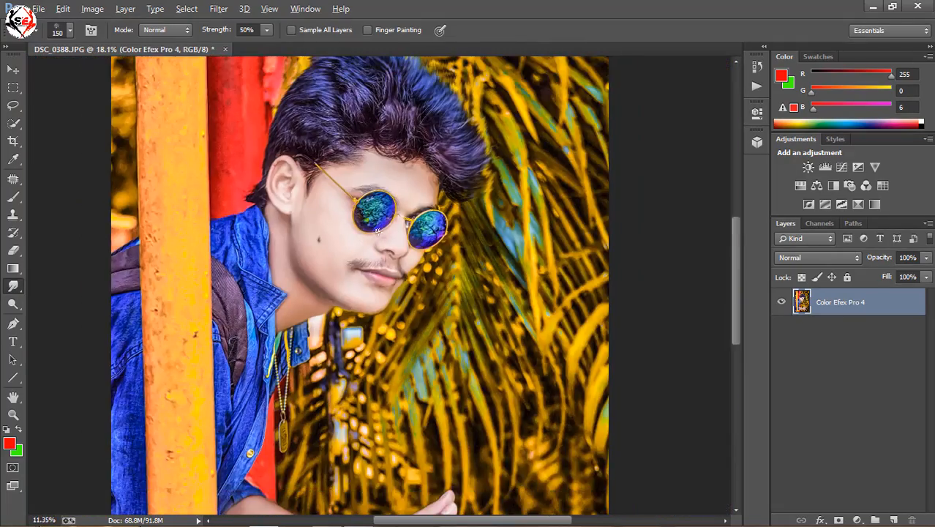
pyautogui.scroll(5, 409, 219)
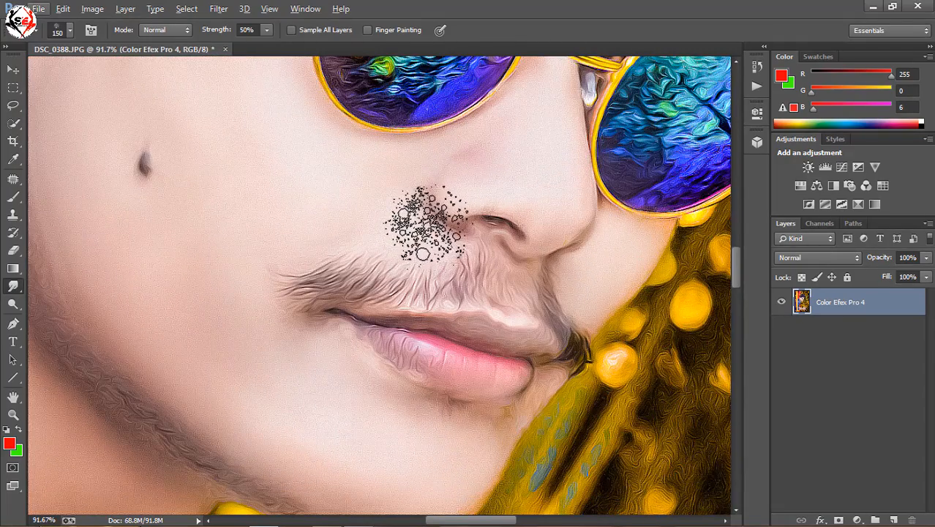
pyautogui.scroll(-4, 427, 228)
pyautogui.scroll(-3, 429, 227)
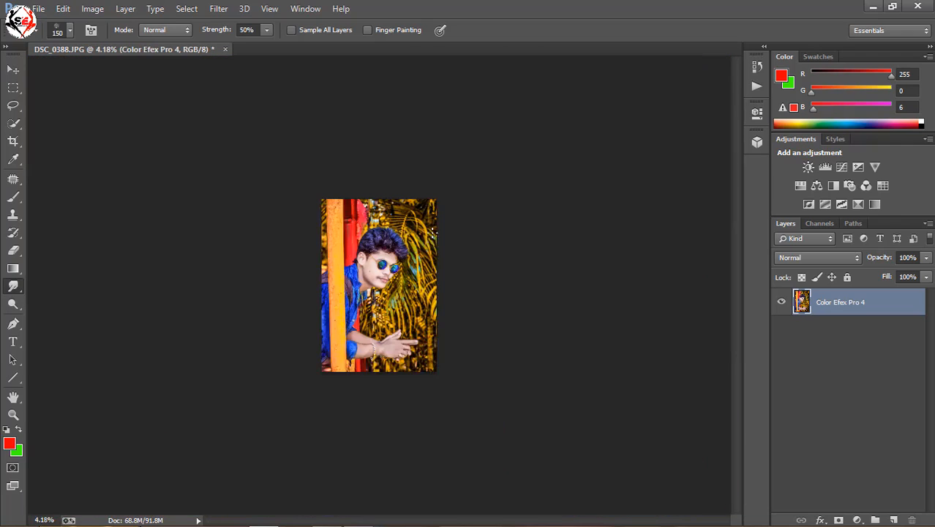
pyautogui.scroll(2, 381, 263)
# - Open the image in the Camera Raw filter and raise the HSL saturation of the yellows to +23
pyautogui.click(221, 9)
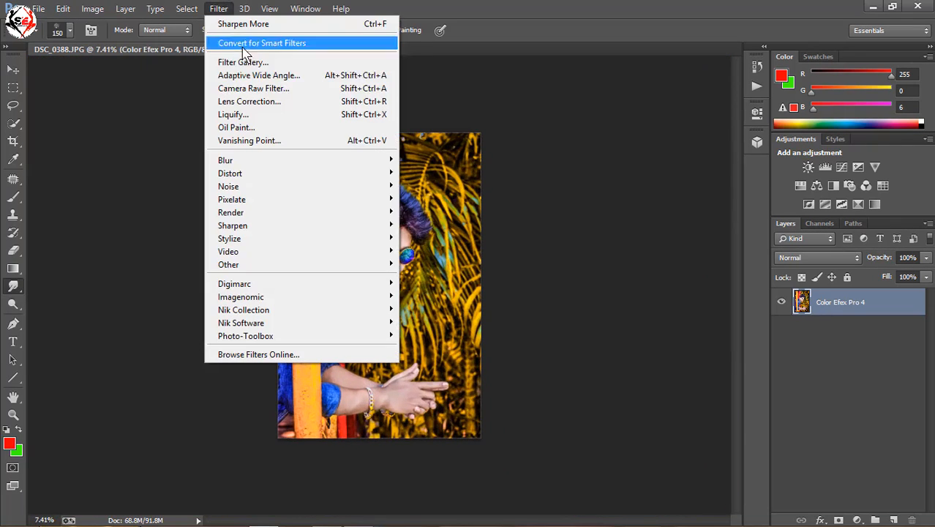
pyautogui.click(253, 88)
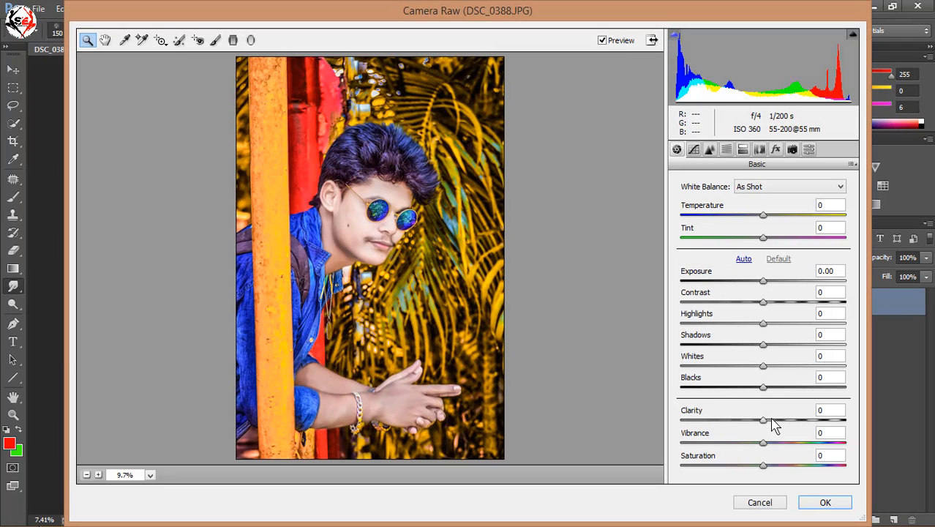
pyautogui.click(771, 419)
pyautogui.moveTo(771, 419)
pyautogui.mouseDown()
pyautogui.moveTo(869, 423)
pyautogui.moveTo(762, 428)
pyautogui.moveTo(771, 434)
pyautogui.mouseUp()
pyautogui.click(726, 149)
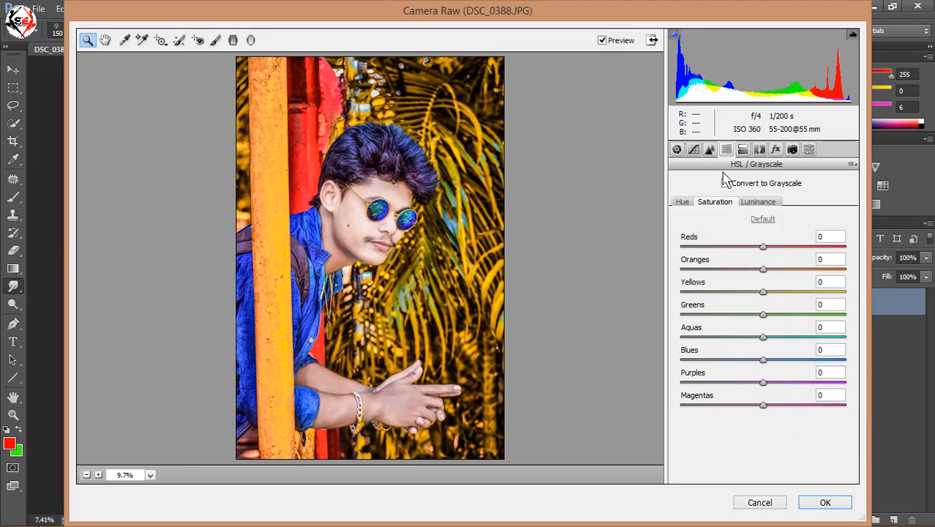
pyautogui.click(765, 207)
pyautogui.moveTo(764, 269); pyautogui.dragTo(779, 286)
pyautogui.click(723, 204)
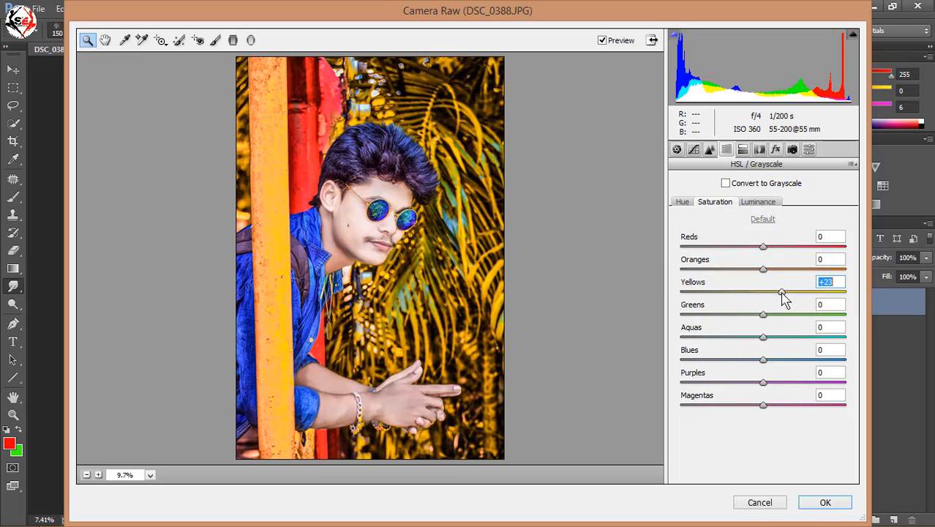
# - Add a Highlight Priority post-crop vignette with an amount of -15 and apply the Camera Raw adjustments
pyautogui.click(775, 150)
pyautogui.click(734, 296)
pyautogui.click(774, 308)
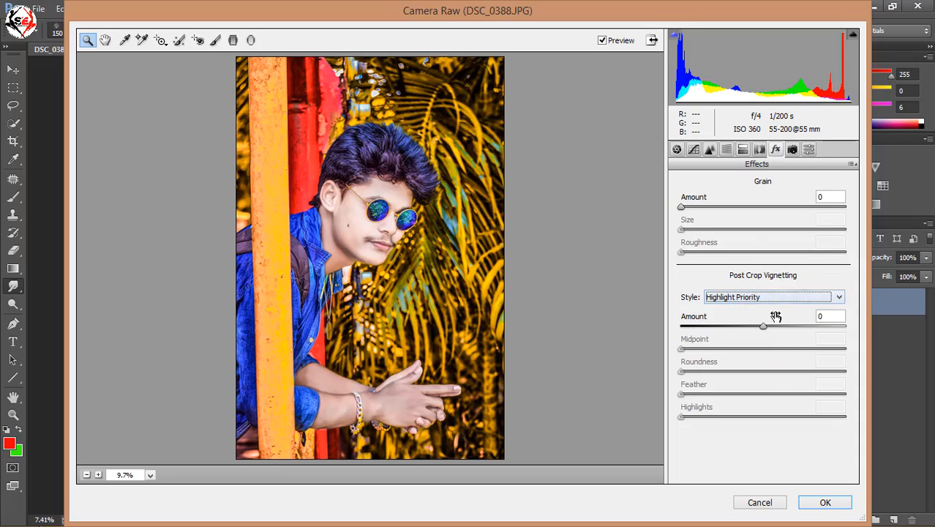
pyautogui.moveTo(775, 319); pyautogui.dragTo(747, 331)
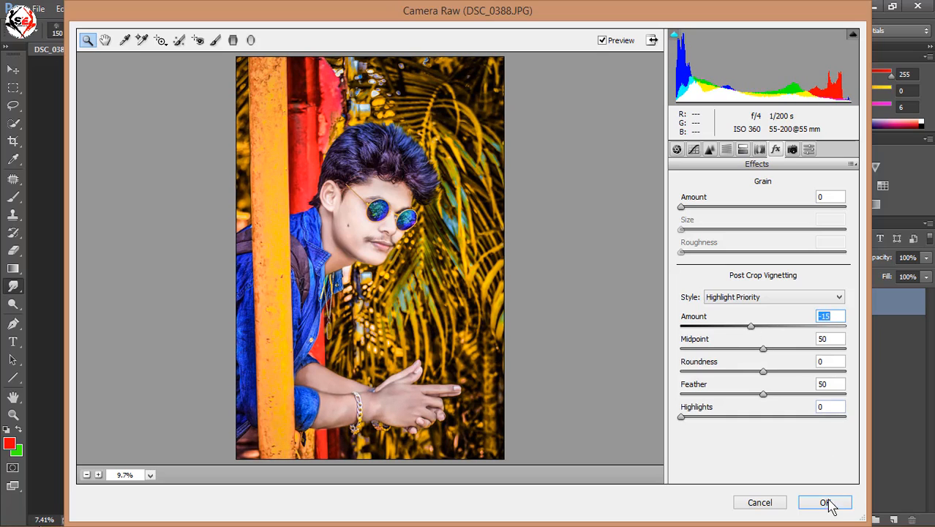
pyautogui.click(824, 502)
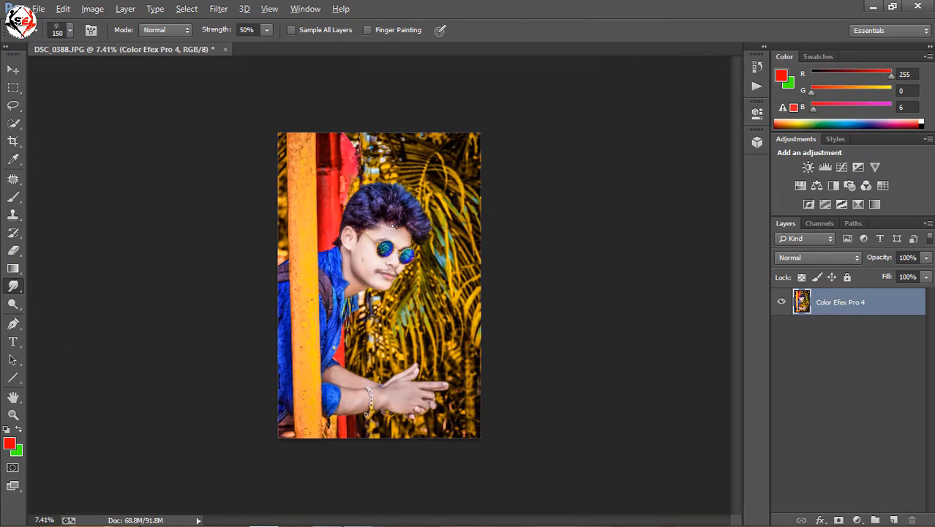
# - Inspect the hair, sunglasses, skin and mouth up close in the colour-adjusted portrait
pyautogui.scroll(4, 367, 166)
pyautogui.scroll(8, 367, 165)
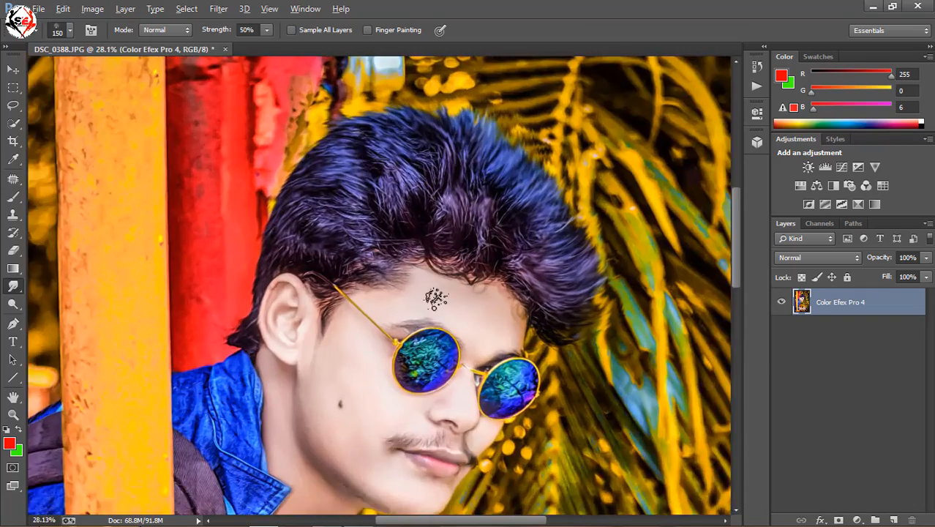
pyautogui.scroll(2, 477, 293)
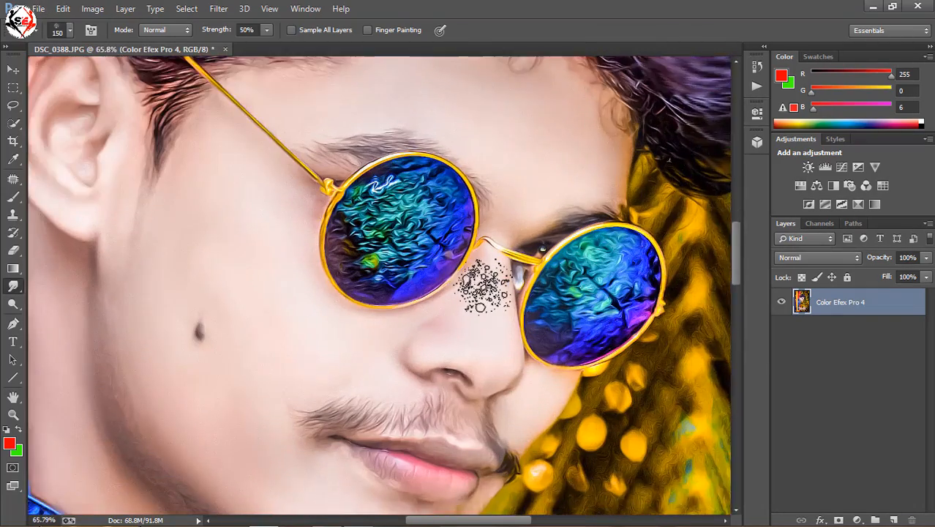
pyautogui.scroll(-6, 488, 277)
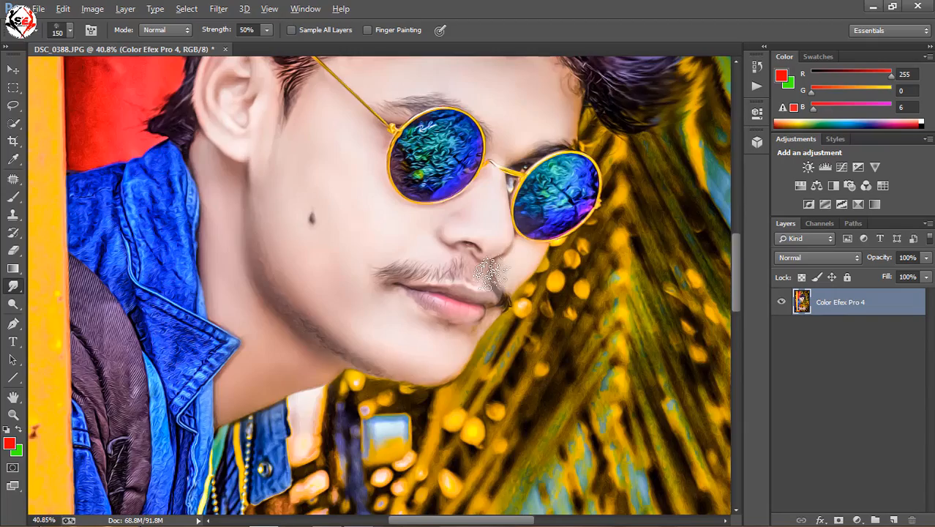